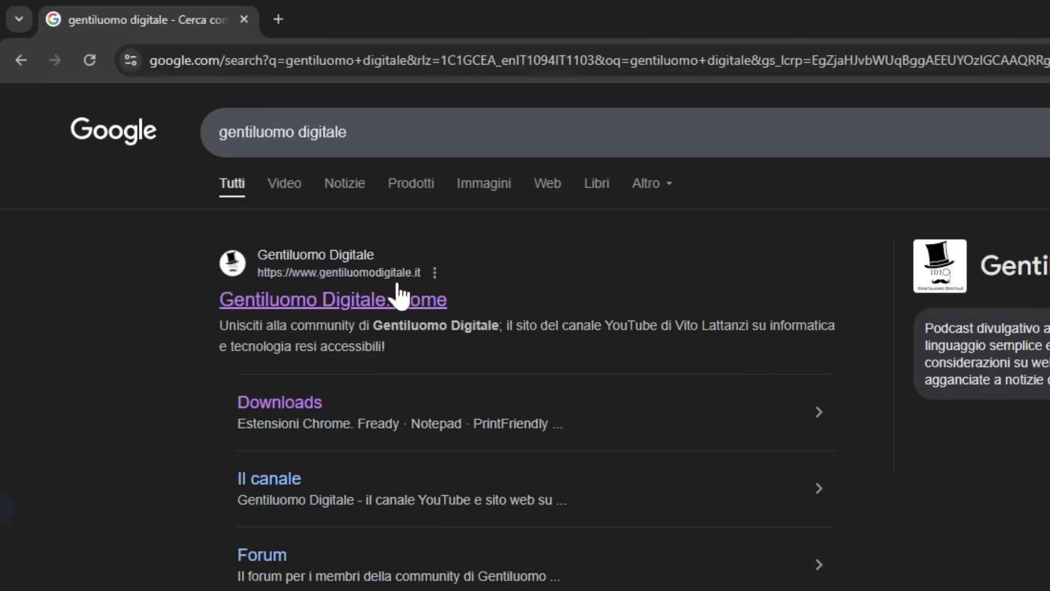
Open the Gentiluomo Digitale website's Downloads page and follow the file download link for Whonix
click(364, 302)
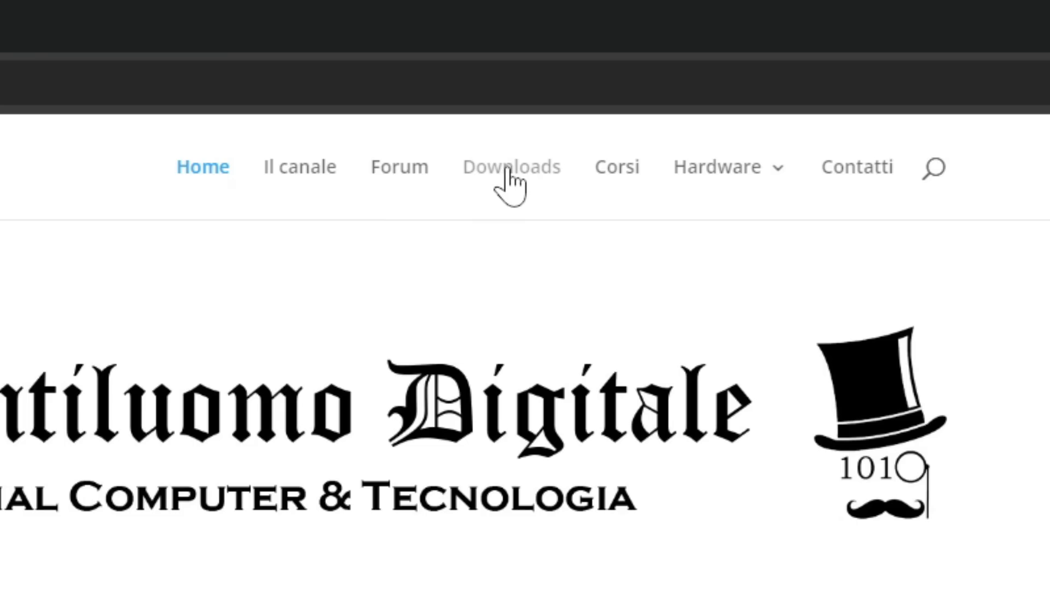
click(508, 171)
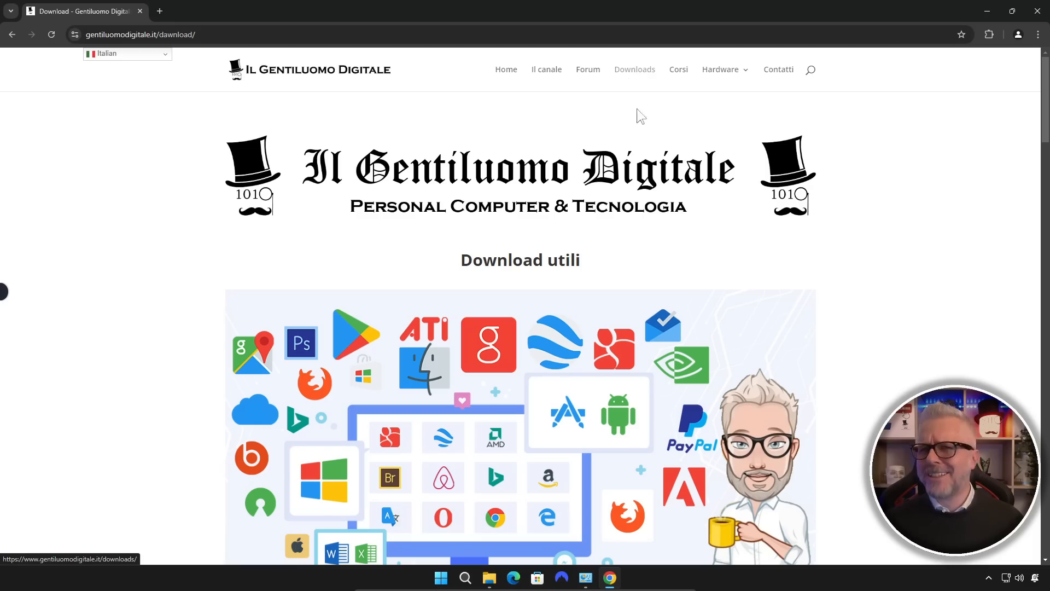
scroll(644, 160, down, 10)
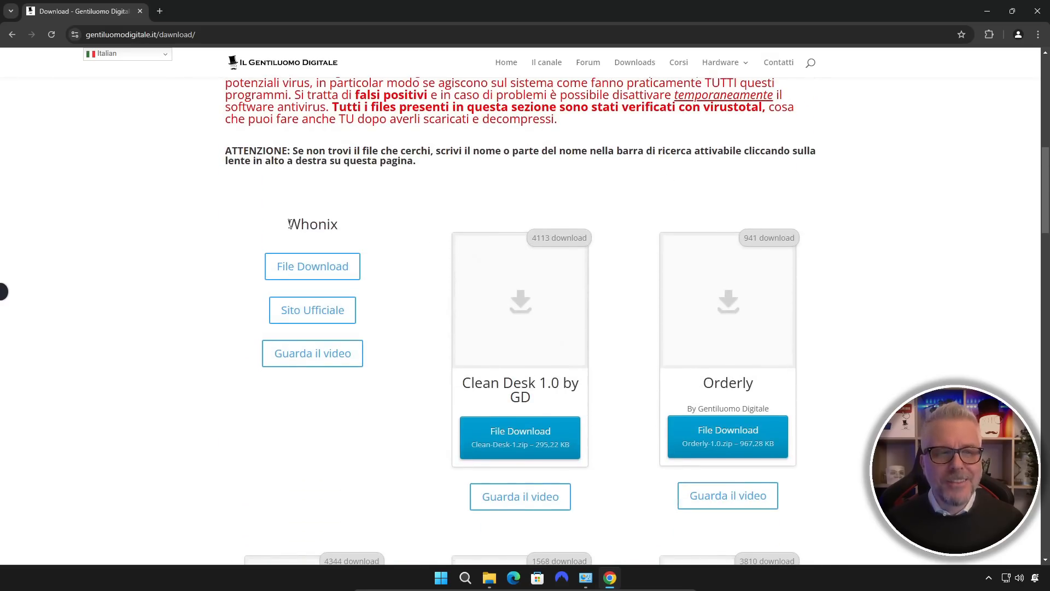
drag(290, 223, 342, 226)
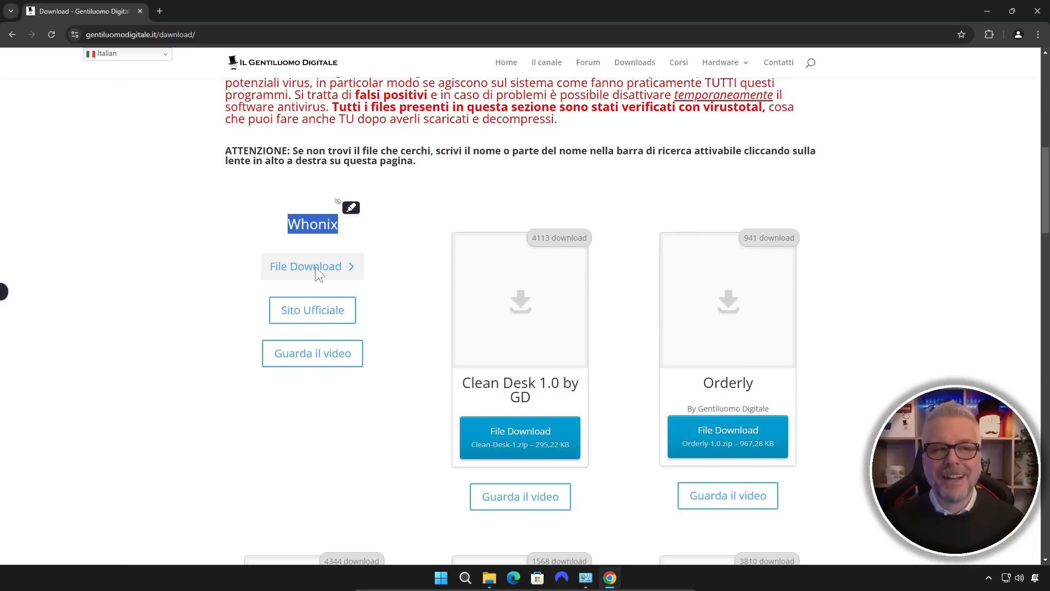
click(224, 265)
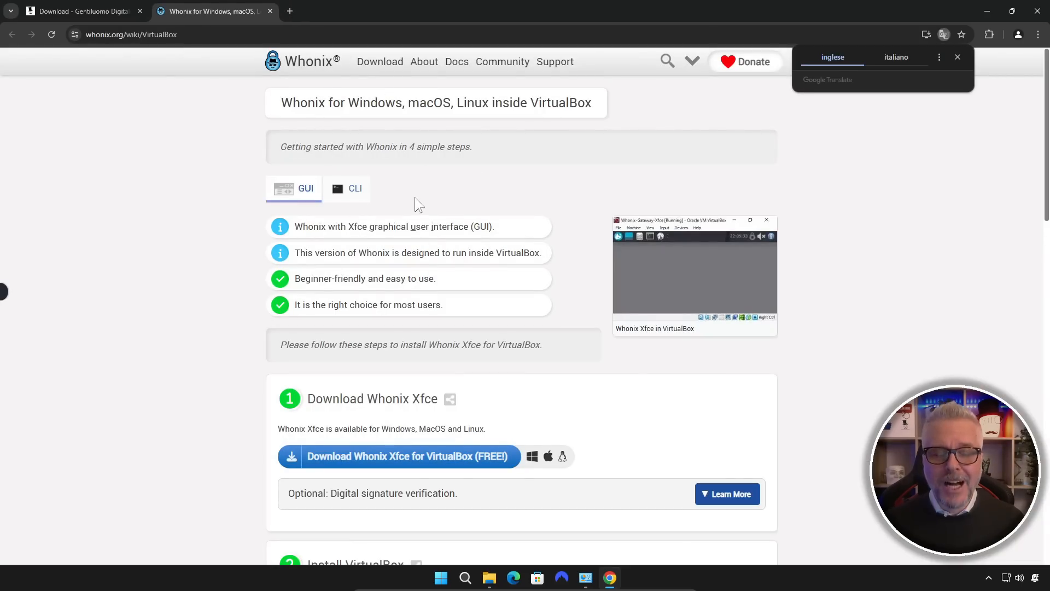
Download Whonix Xfce for VirtualBox and VirtualBox for Windows from the Whonix page, dismissing the donation request
scroll(421, 201, down, 4)
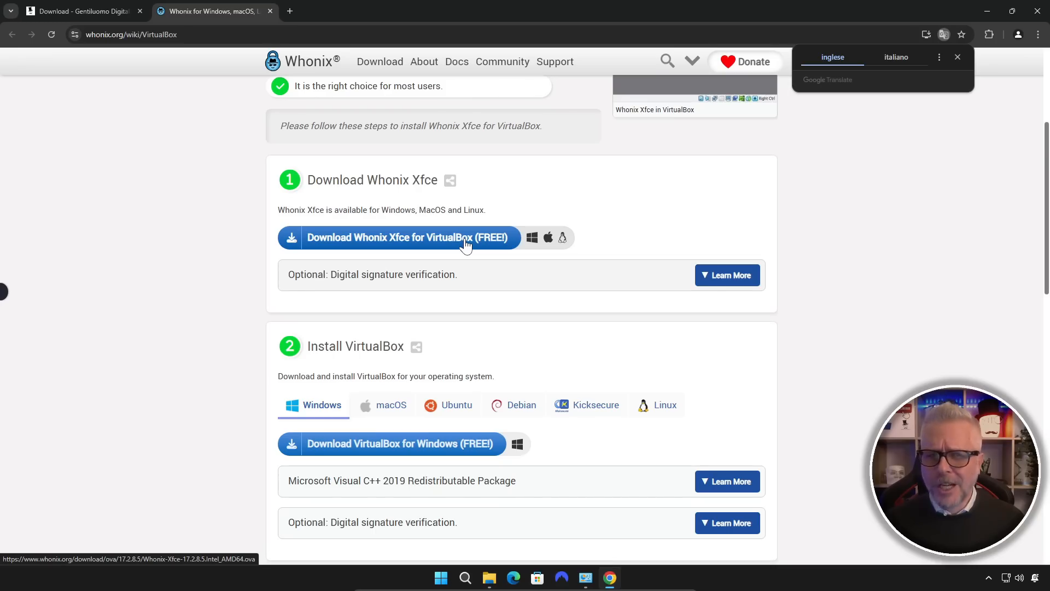
click(465, 241)
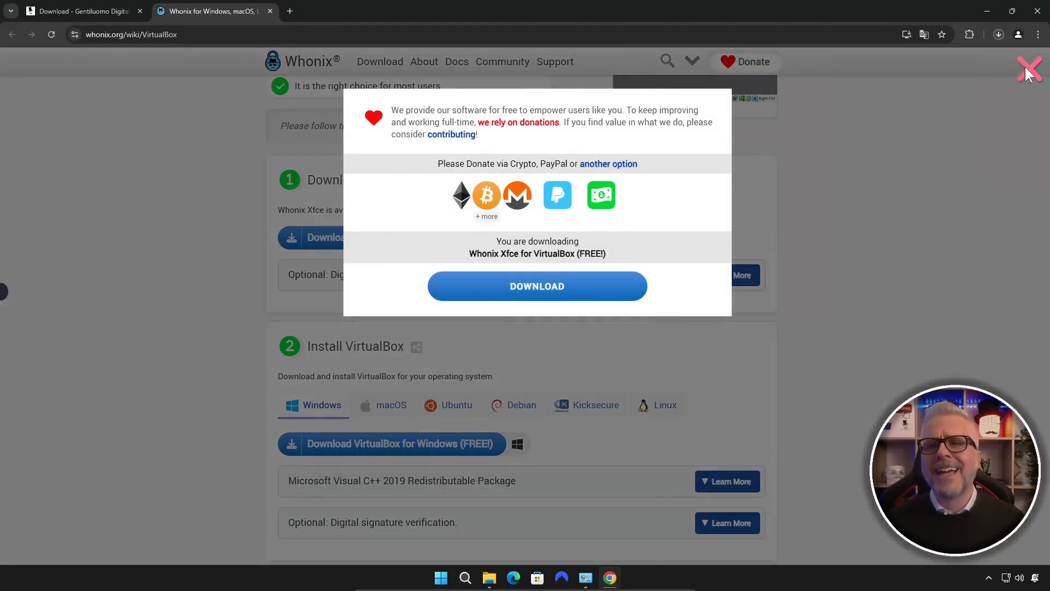
click(1029, 70)
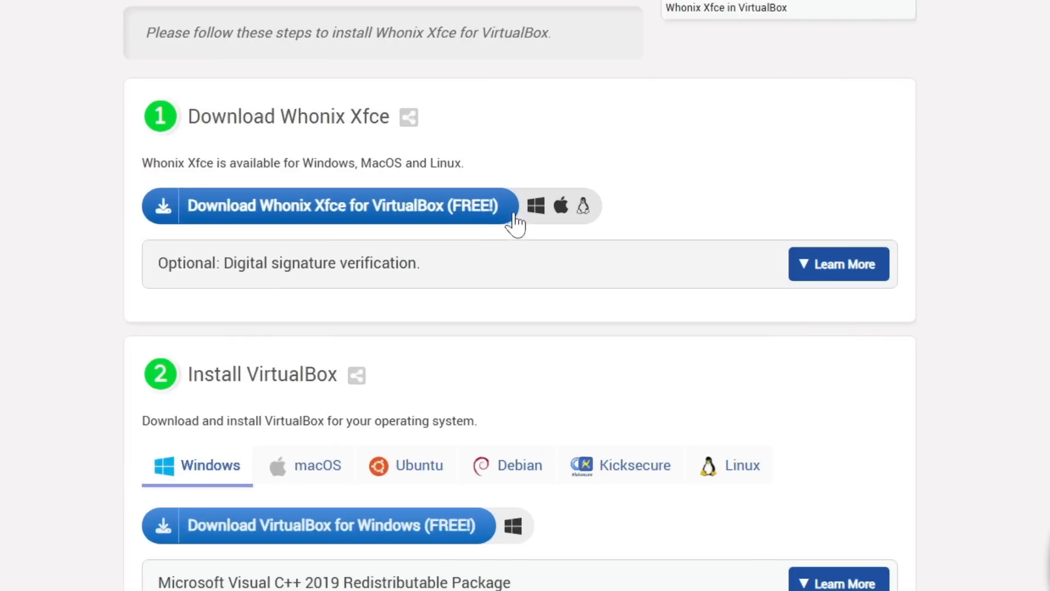
scroll(479, 239, down, 3)
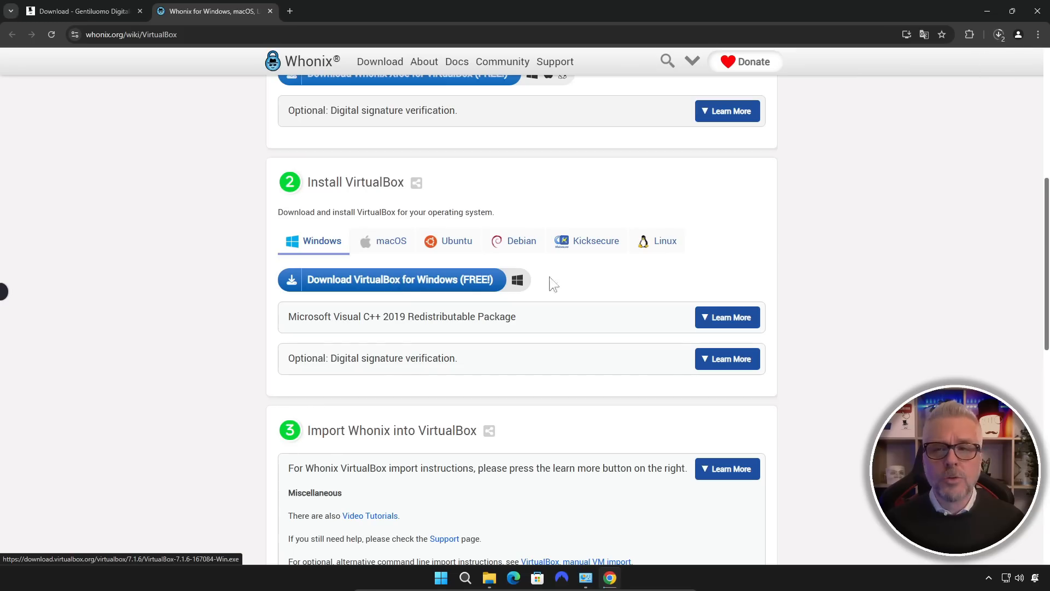
Show the downloaded Whonix-Xfce-17.2.8.5.Intel_AMD64.ova in its folder and close the browser
click(998, 35)
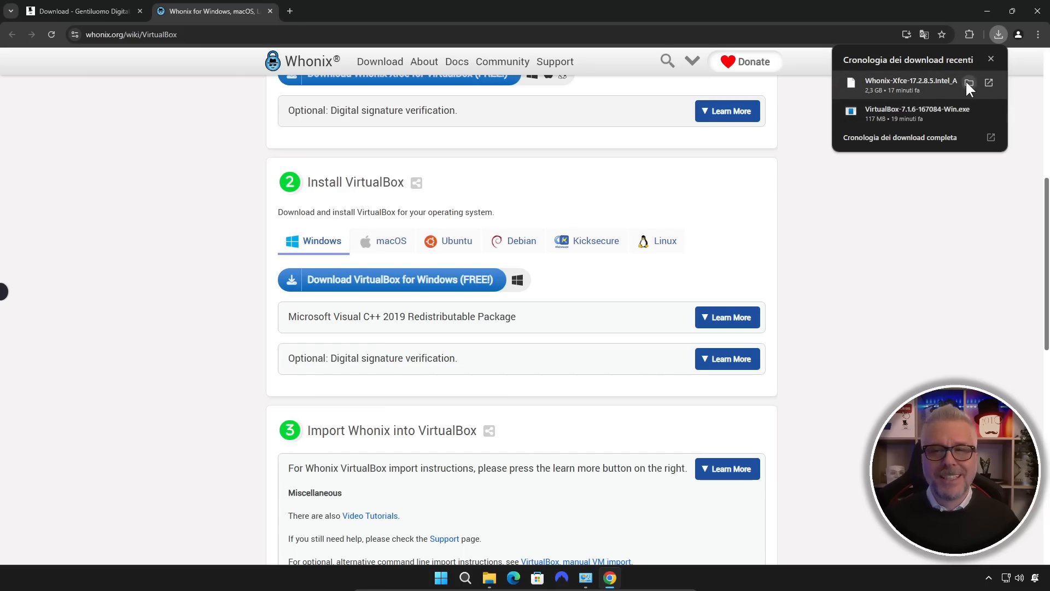
click(967, 82)
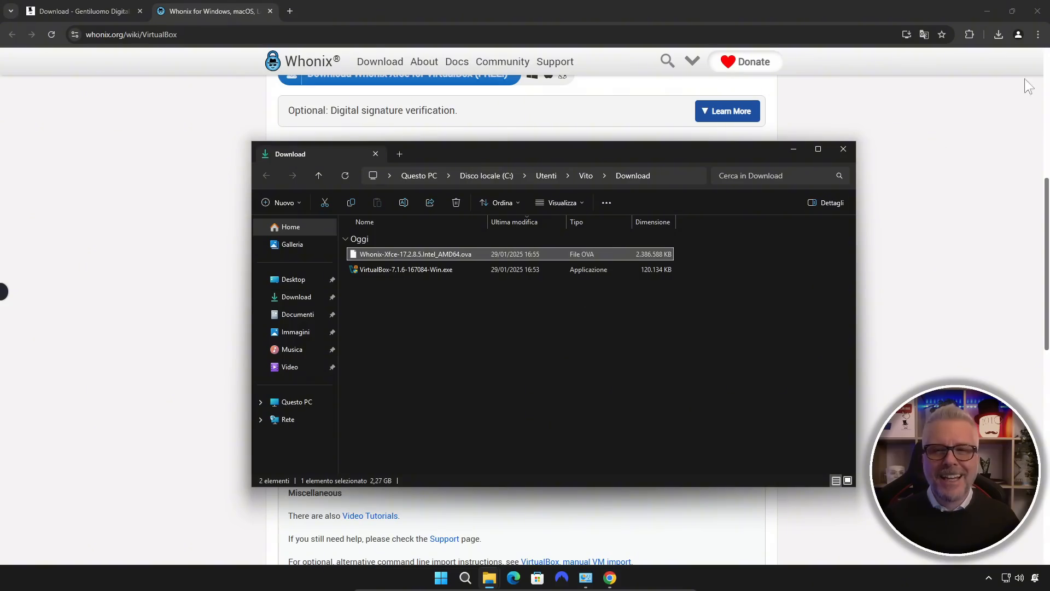
click(1038, 11)
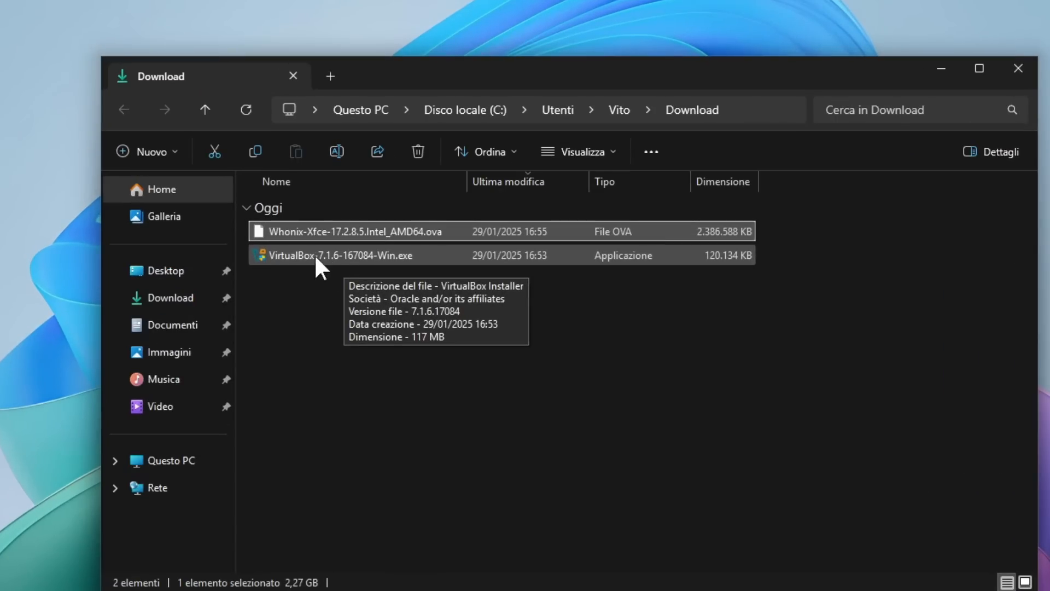
Run VirtualBox-7.1.6-167084-Win.exe, allow it to modify the device, and accept the licence agreement
double_click(365, 254)
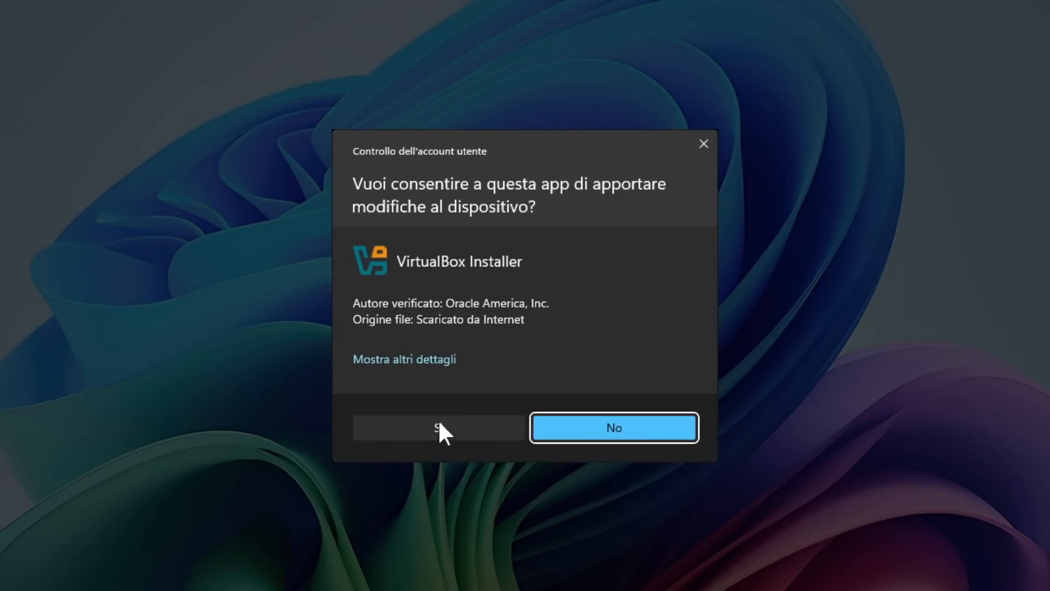
click(442, 428)
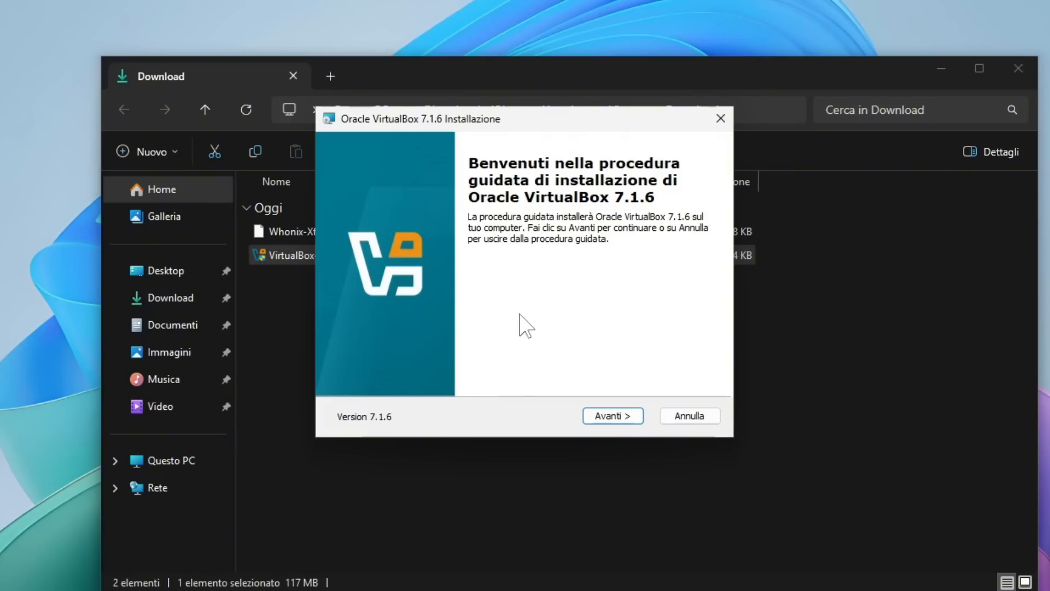
click(613, 417)
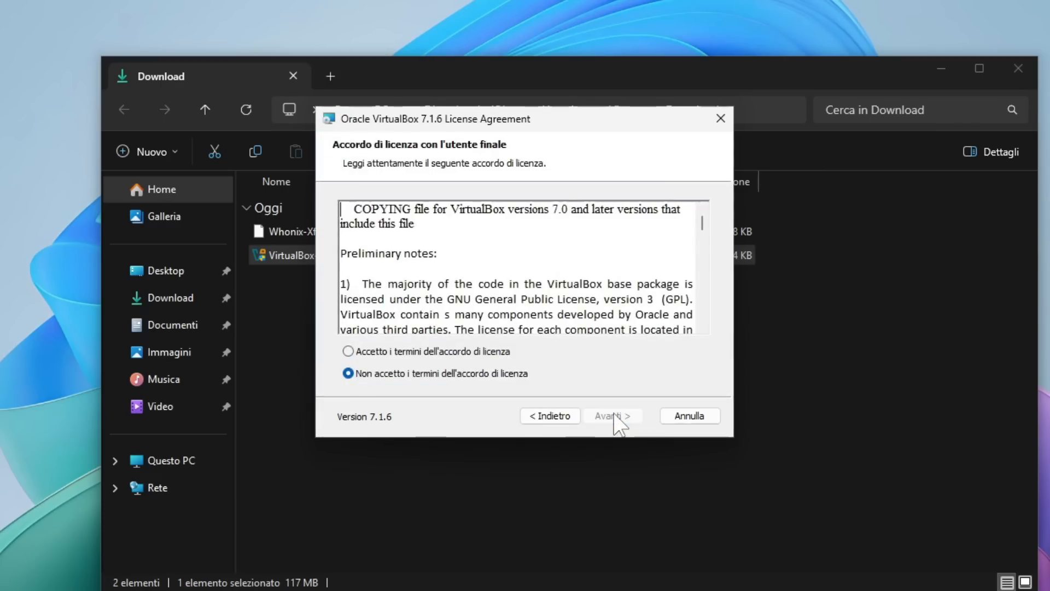
click(348, 352)
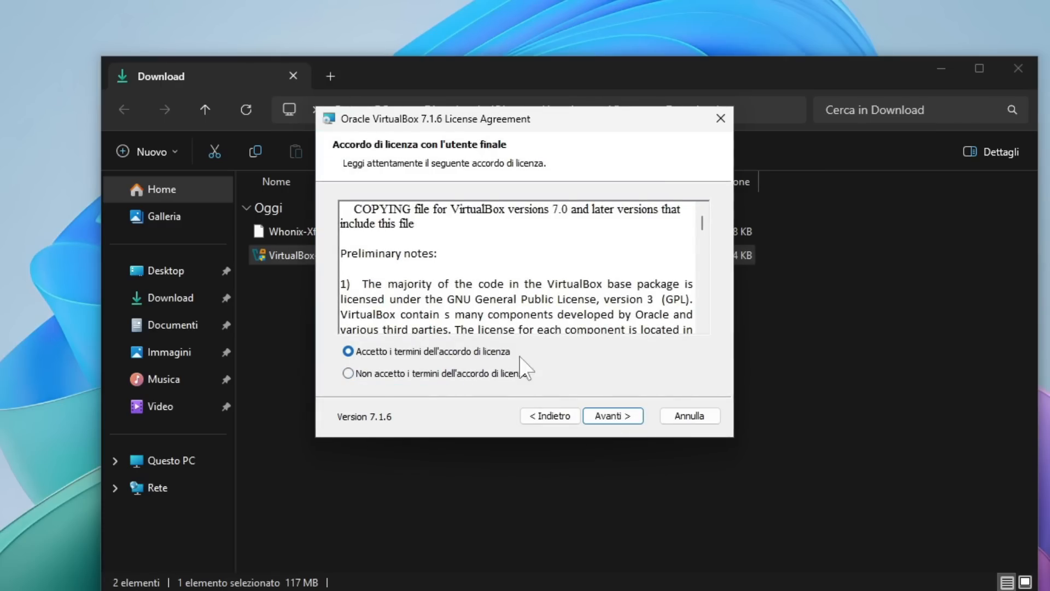
click(612, 417)
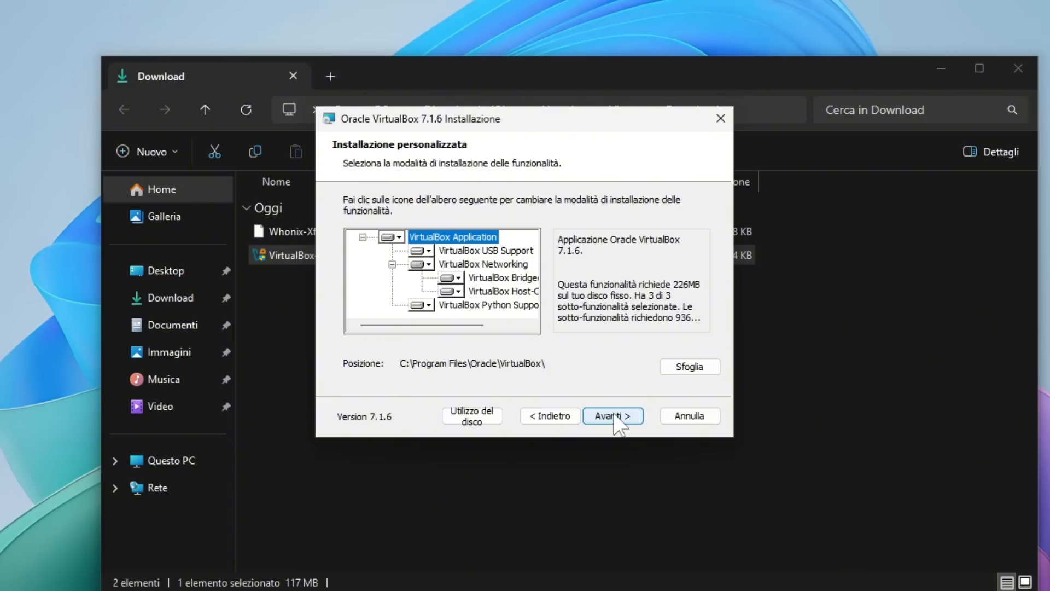
Install VirtualBox with the default features, location and shortcuts, accepting the network and Python warnings, and launch it on finishing
click(613, 417)
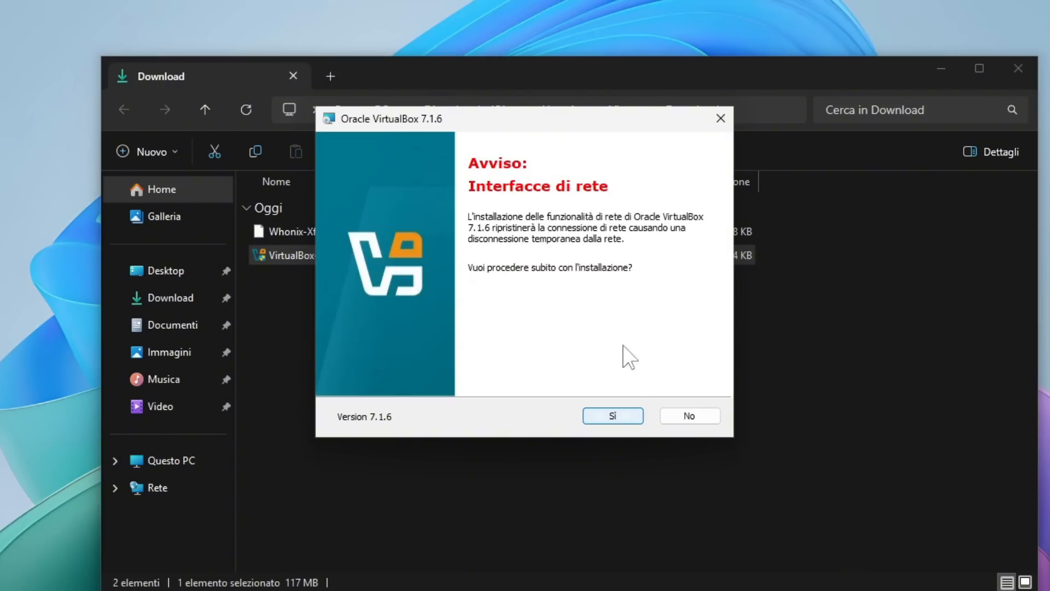
click(613, 418)
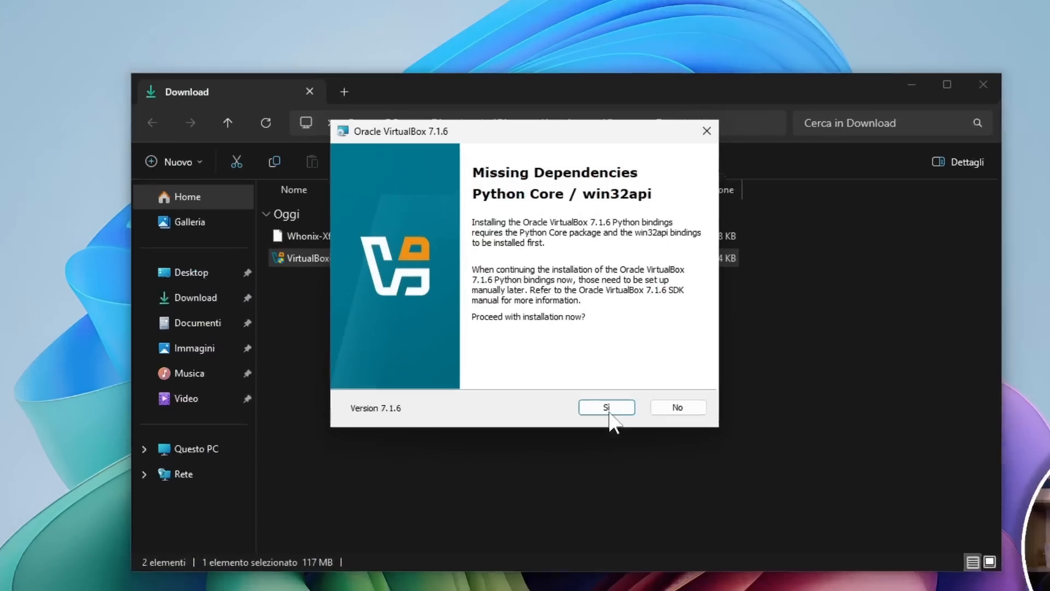
click(607, 410)
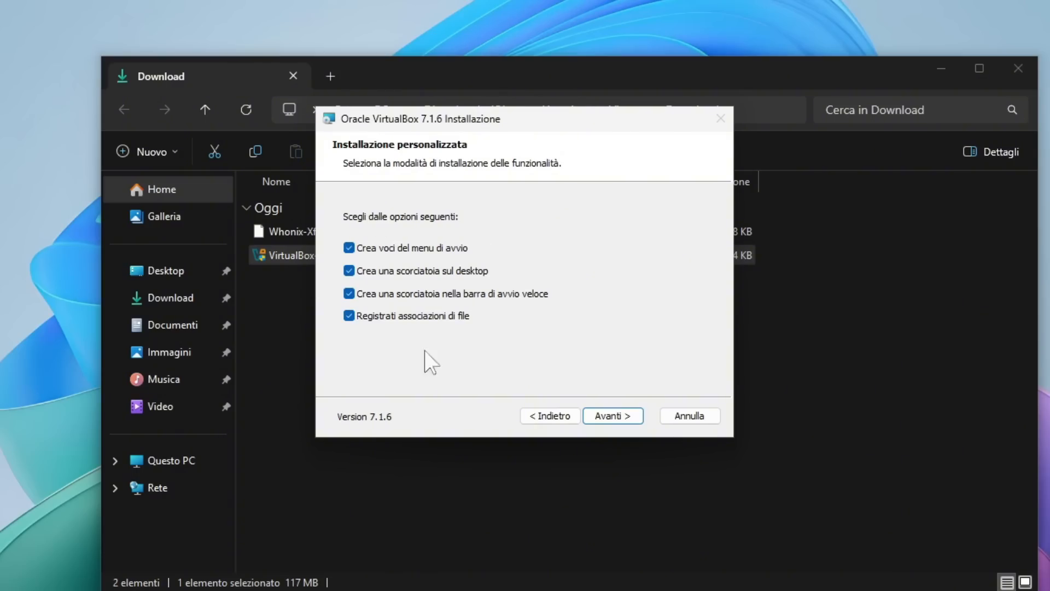
click(623, 422)
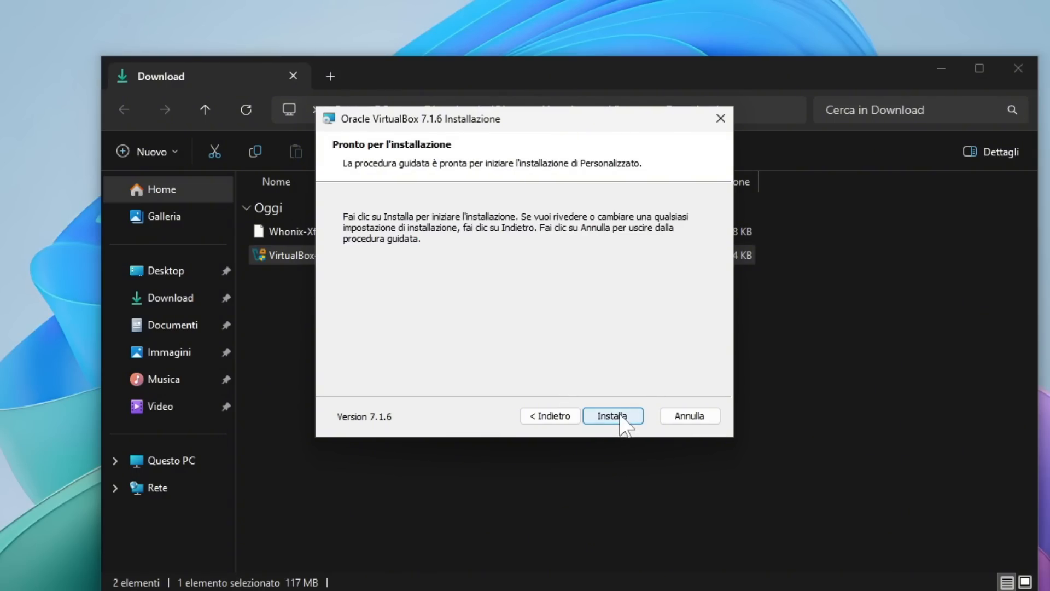
click(620, 415)
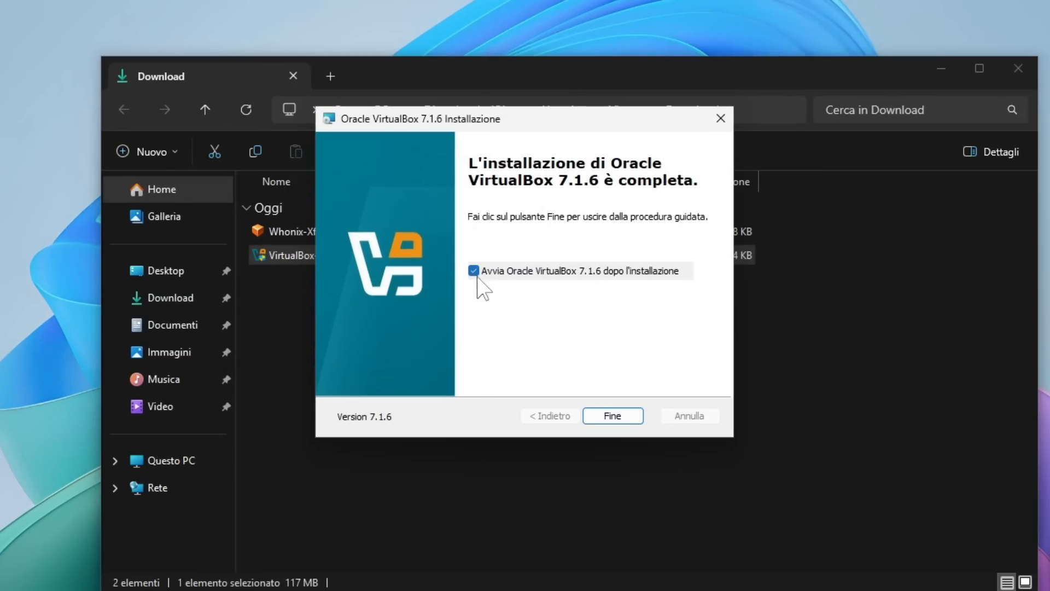
click(614, 416)
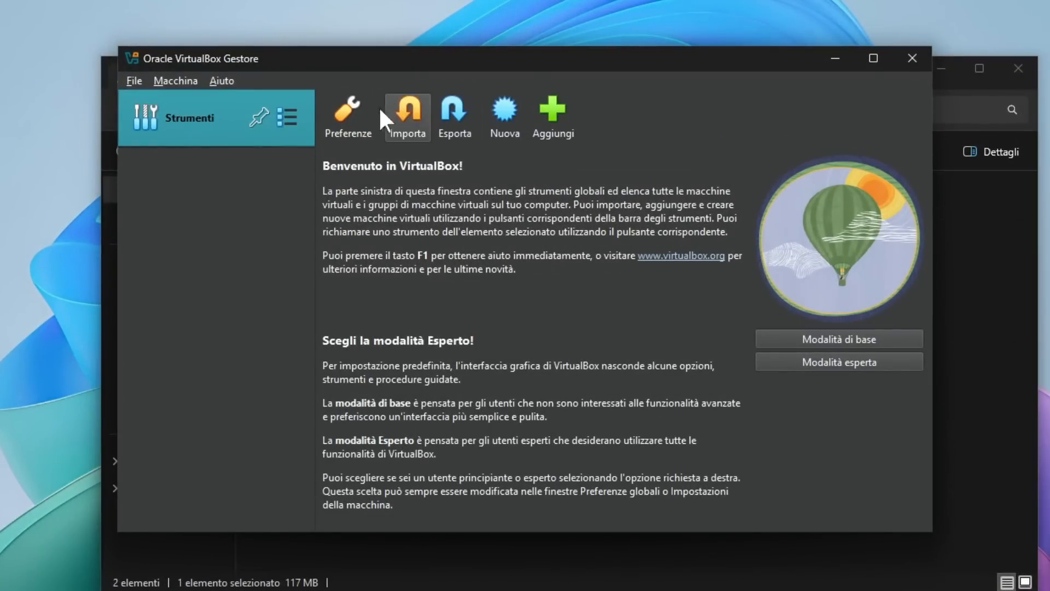
Start a virtual appliance import and choose Whonix-Xfce-17.2.8.5.Intel_AMD64.ova from the Download folder as its source file
click(408, 115)
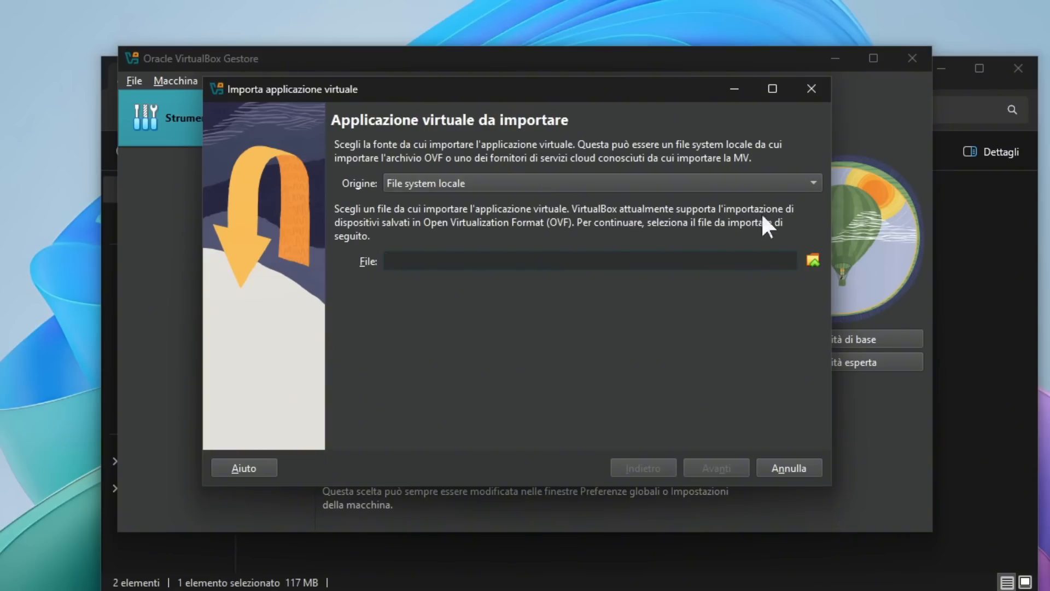
click(813, 261)
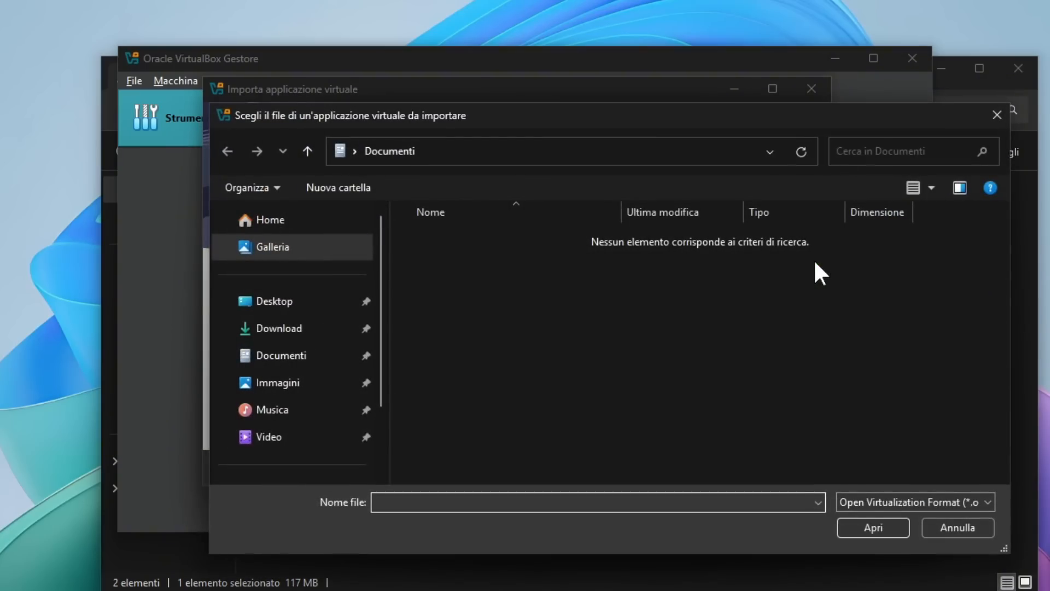
click(290, 339)
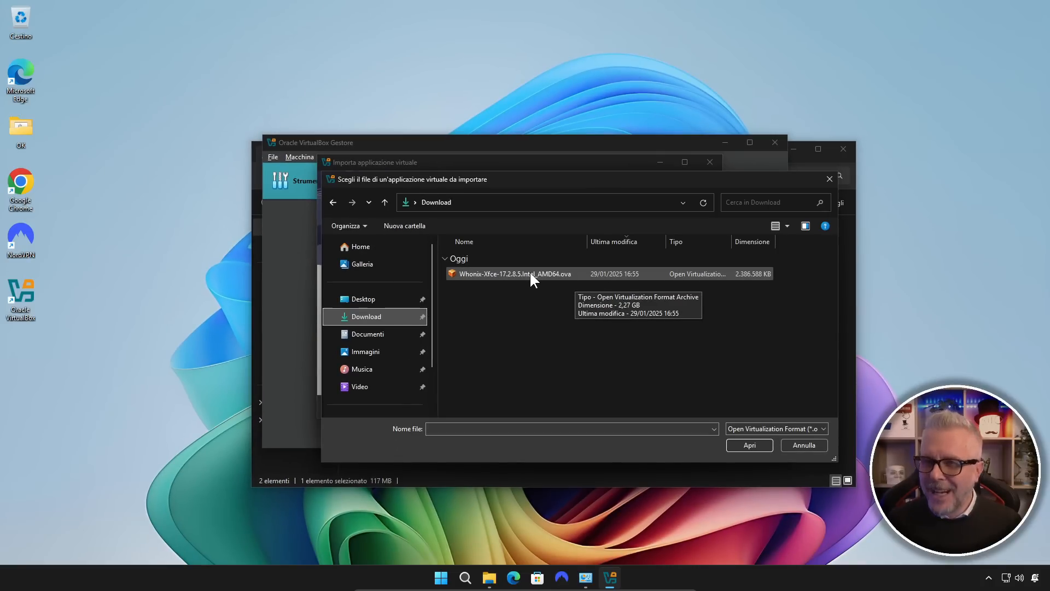
click(530, 273)
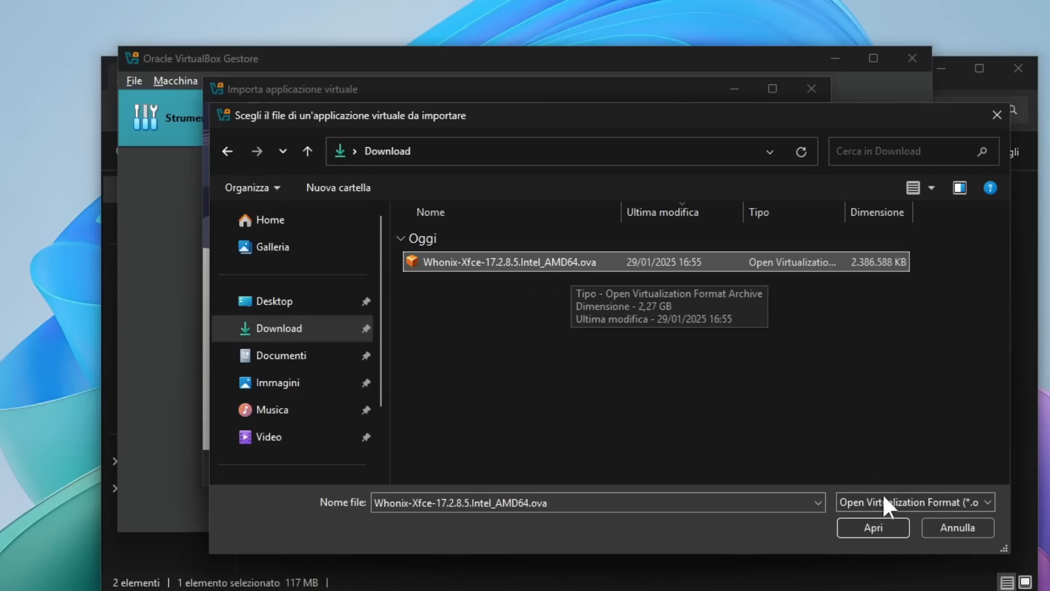
click(875, 526)
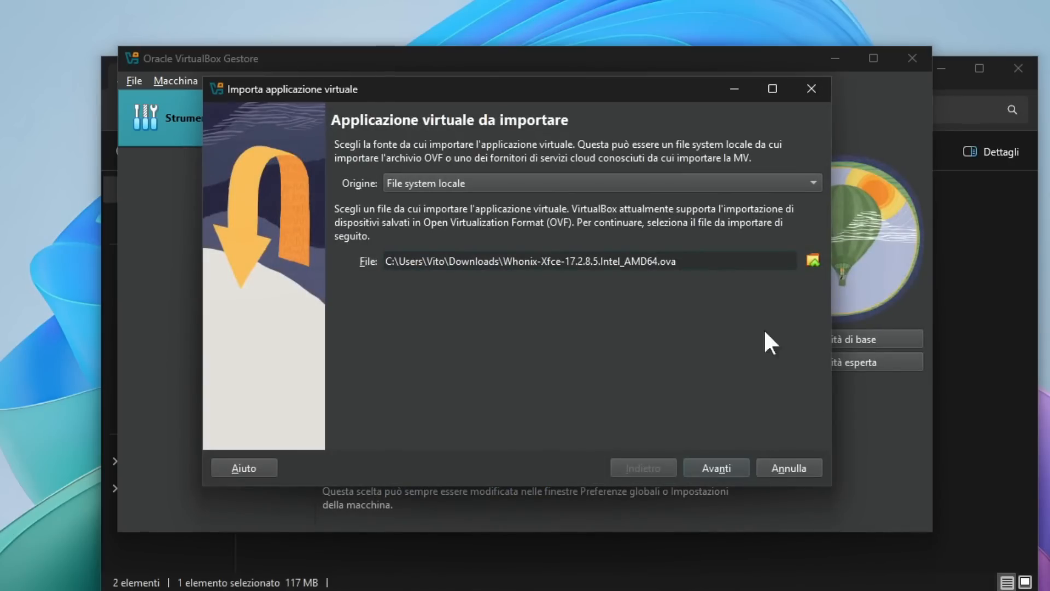
Import the Whonix appliance with the proposed settings and accept its software licence agreement
click(724, 467)
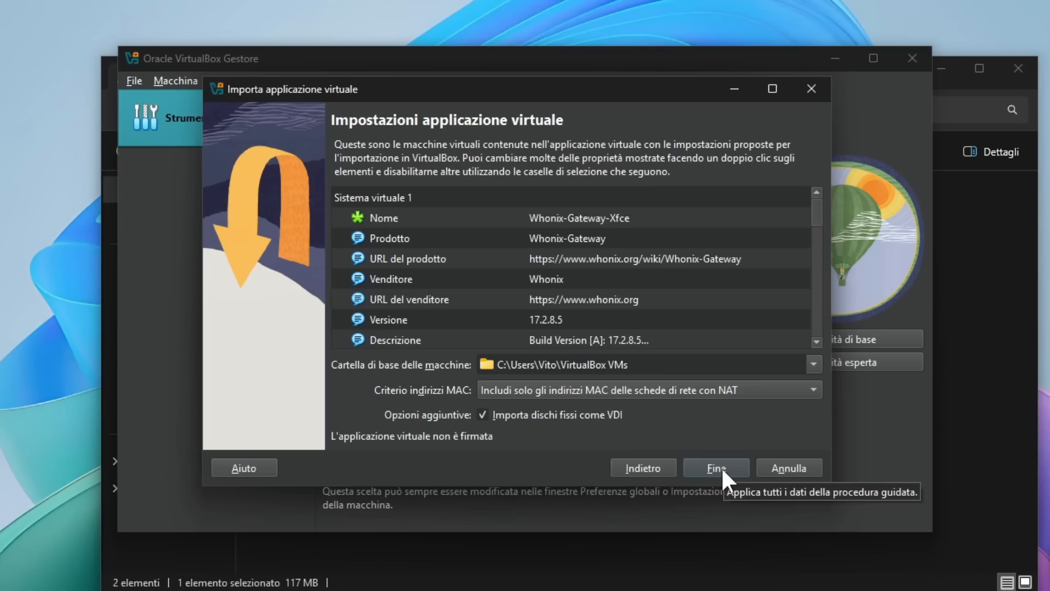
click(721, 468)
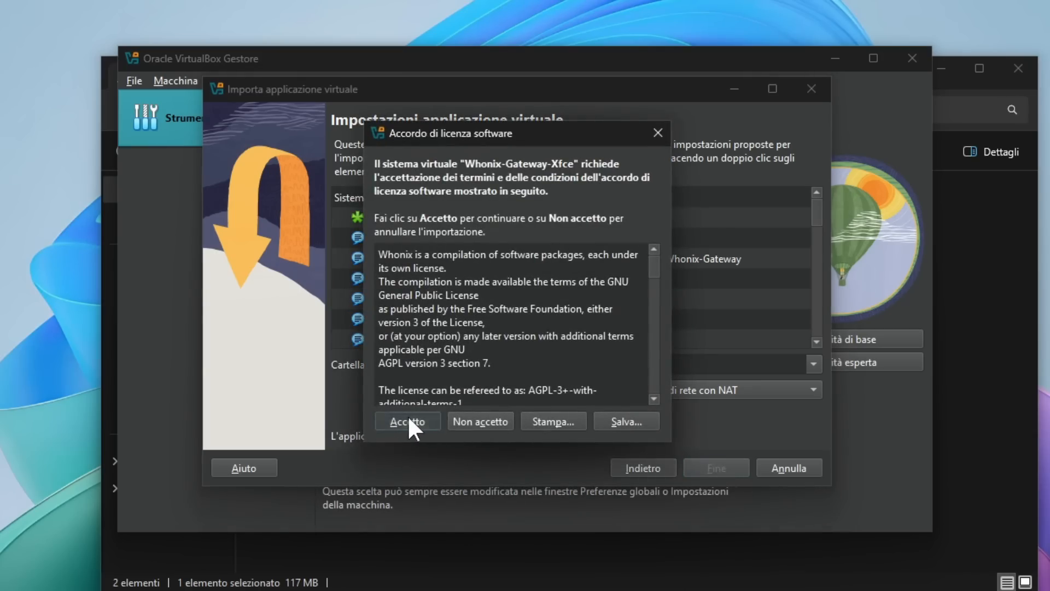
click(408, 415)
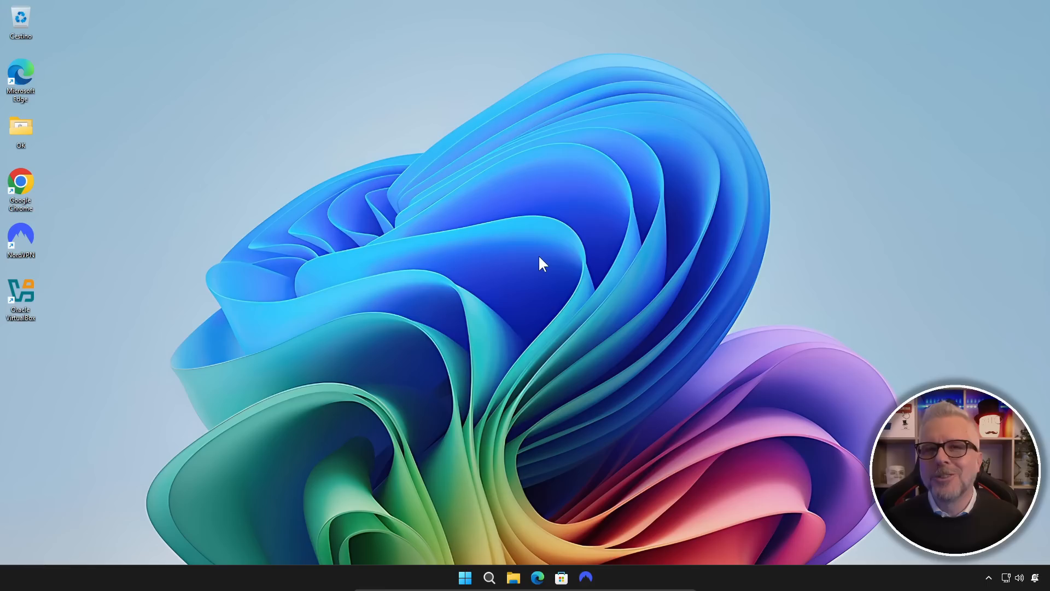
Reopen VirtualBox and start the Whonix-Gateway-Xfce machine, minimize its window, and start Whonix-Workstation-Xfce
double_click(18, 289)
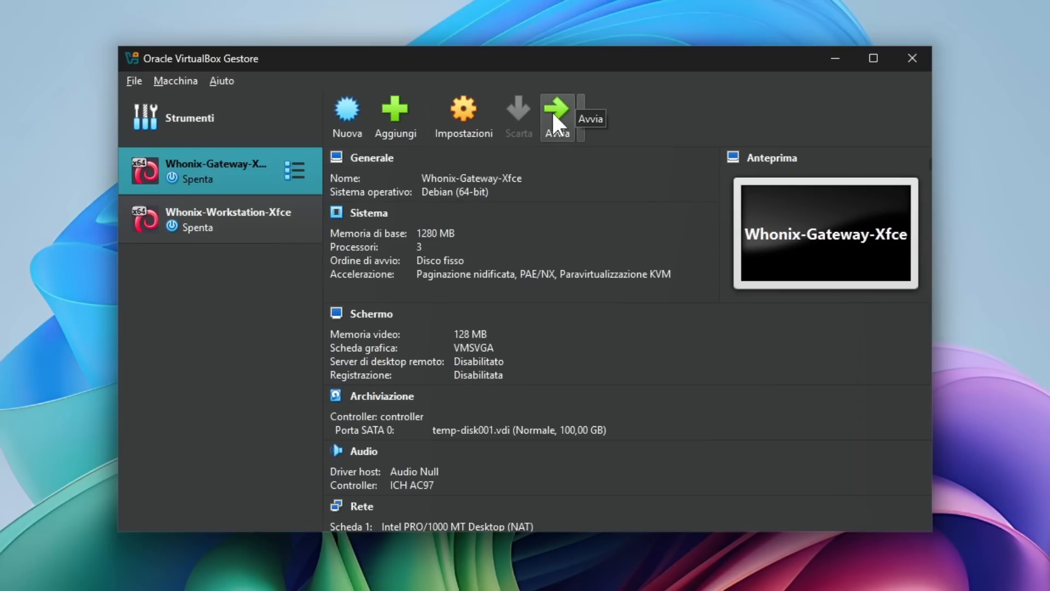
double_click(235, 163)
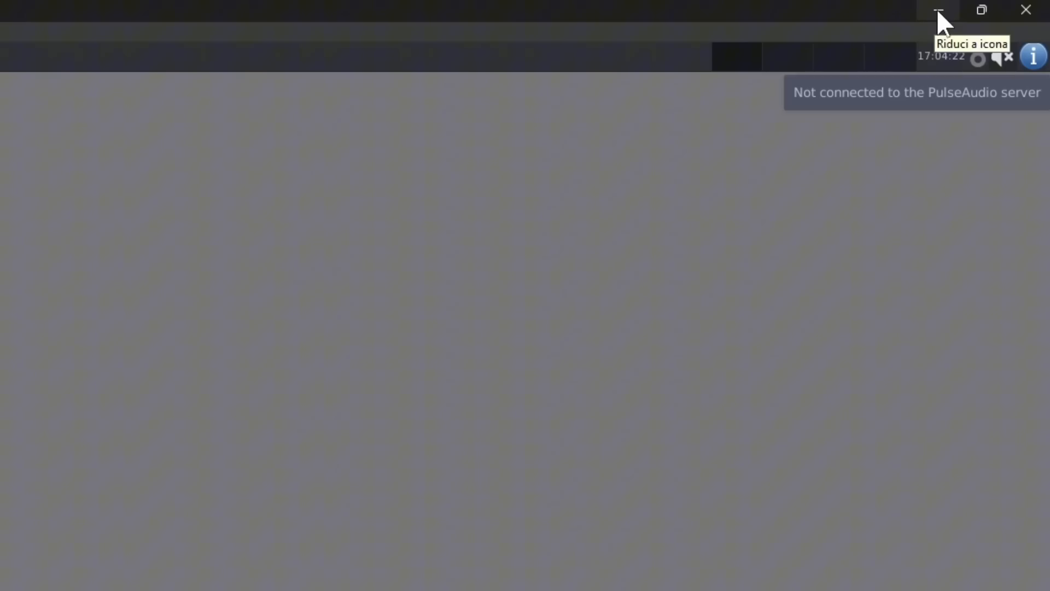
click(939, 10)
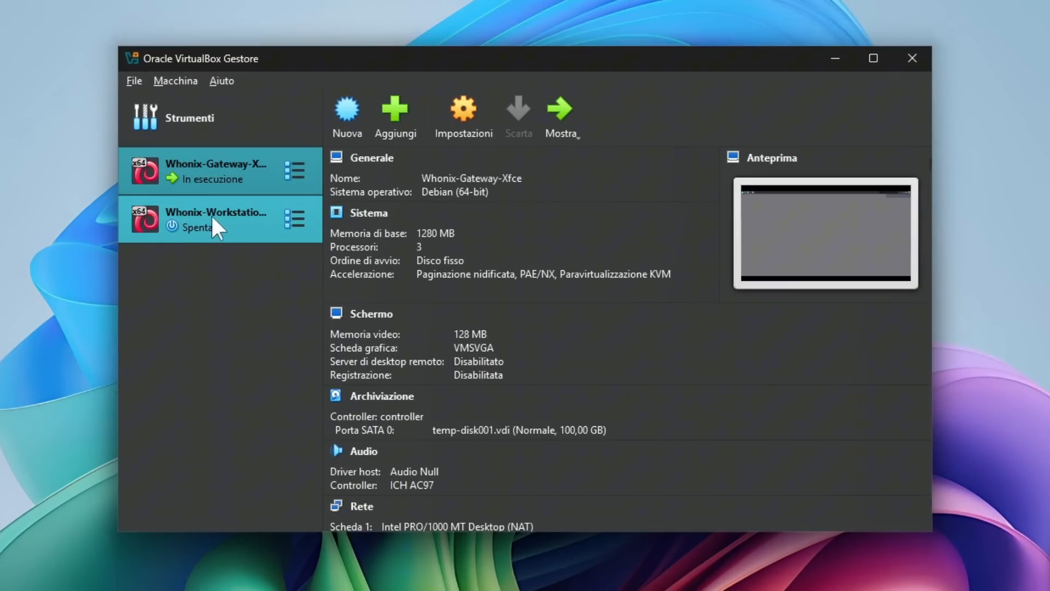
click(212, 216)
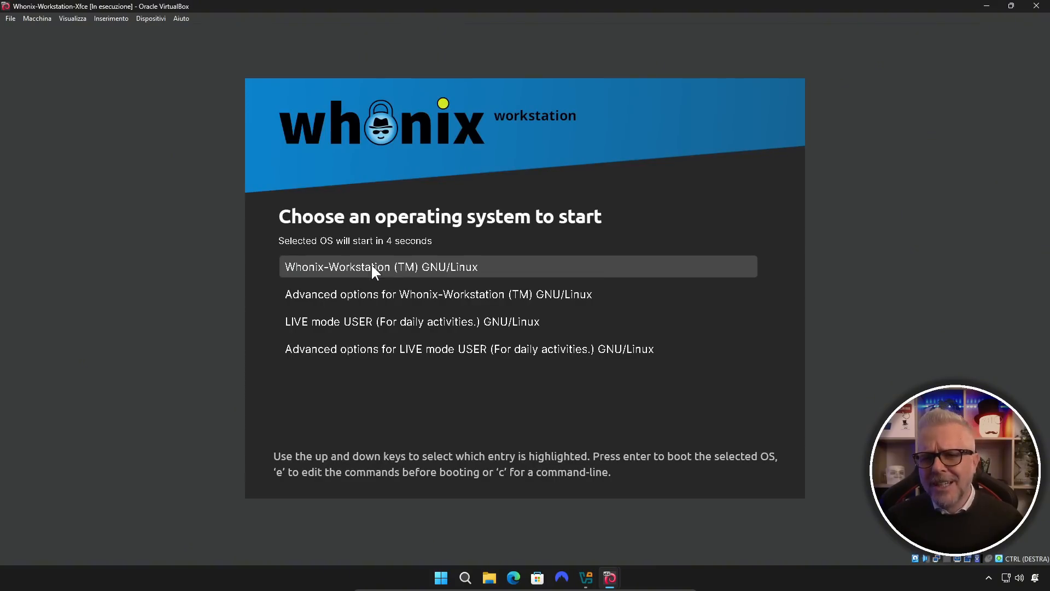
Boot the default Whonix-Workstation (TM) GNU/Linux entry and open DuckDuckGo from the web browser's Whonix welcome page
key(Return)
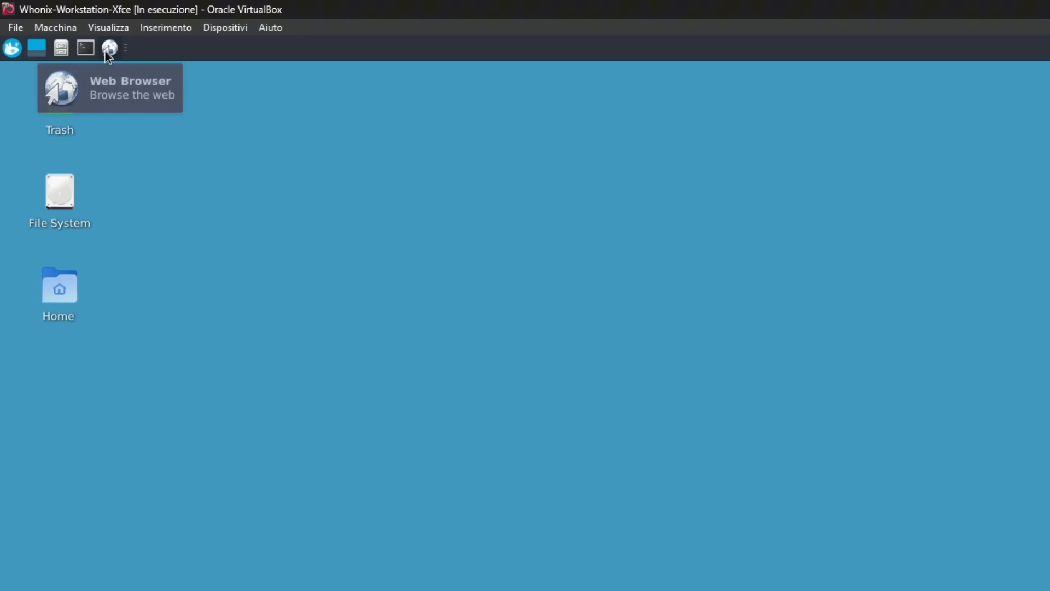
click(105, 51)
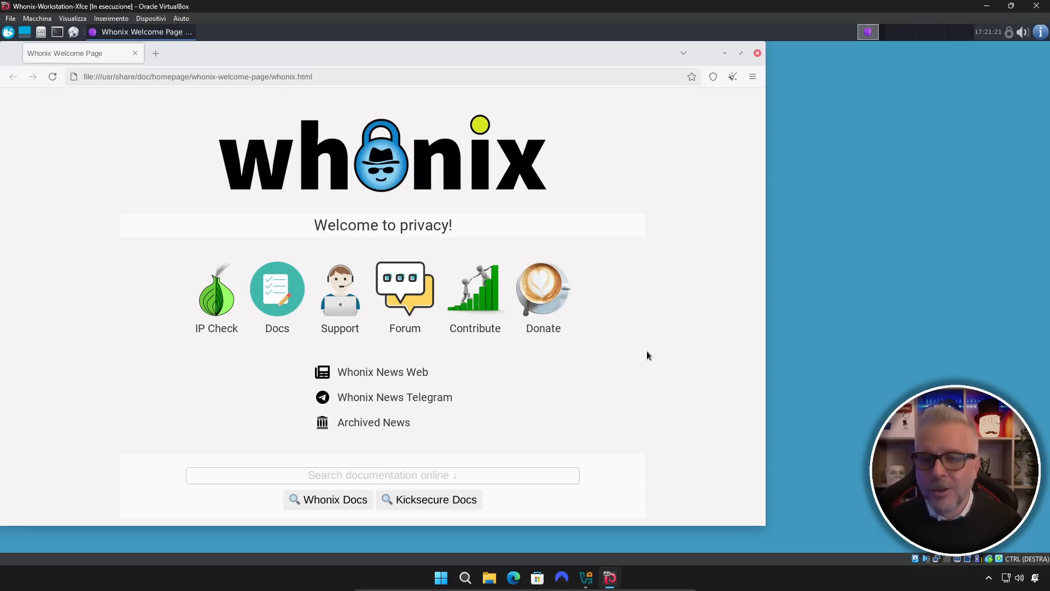
scroll(638, 347, down, 5)
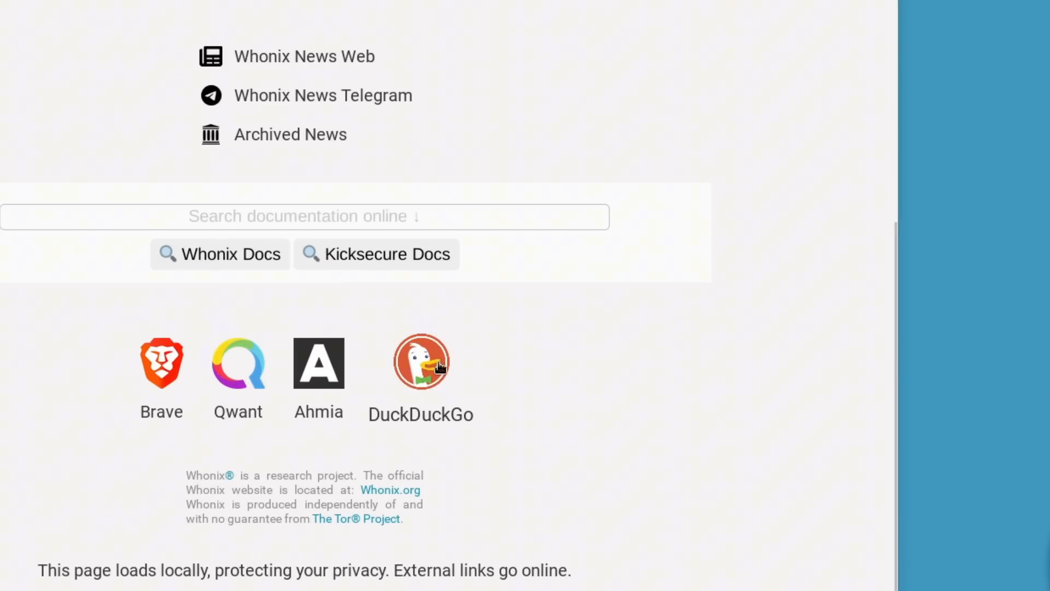
click(460, 340)
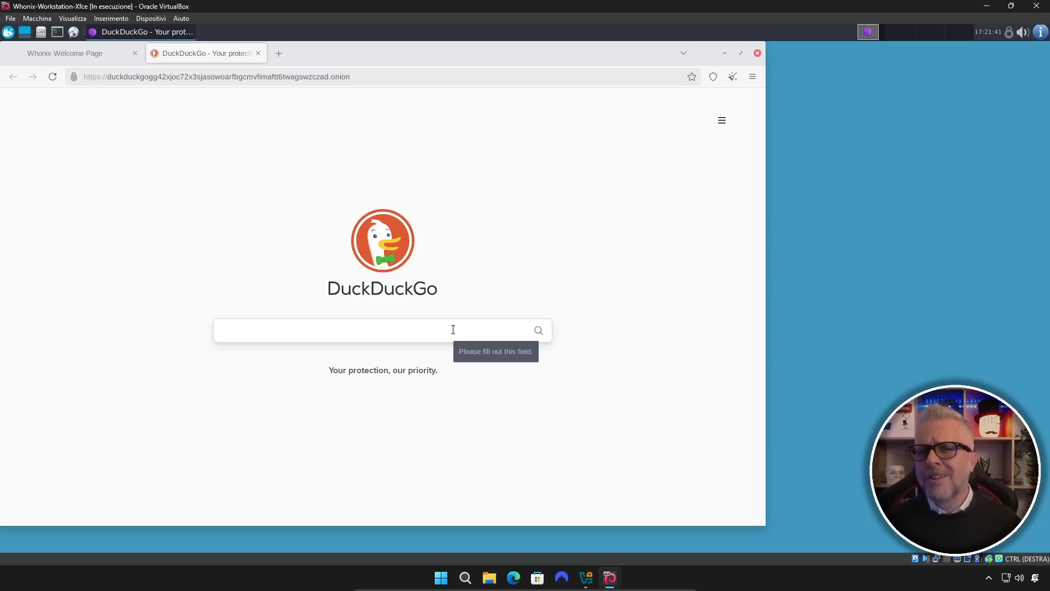
Search DuckDuckGo for "mywanip"
click(405, 329)
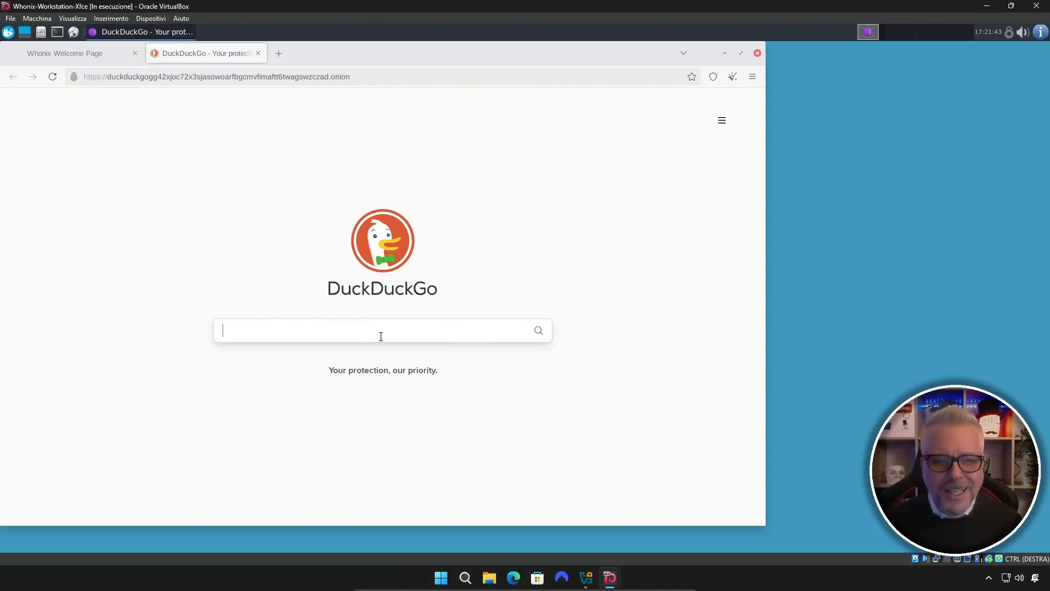
text(my)
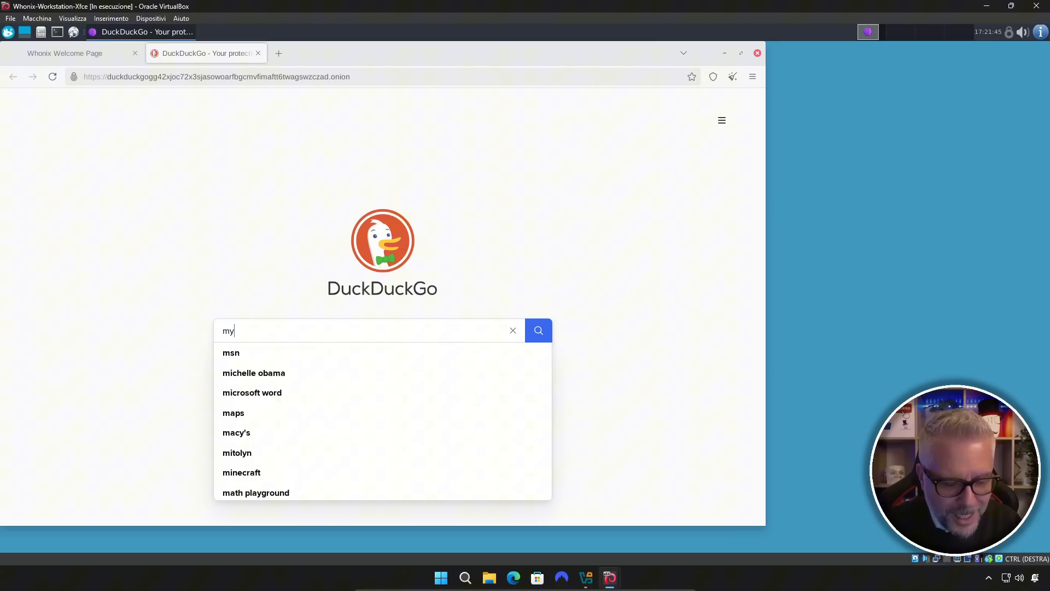
text(wanip)
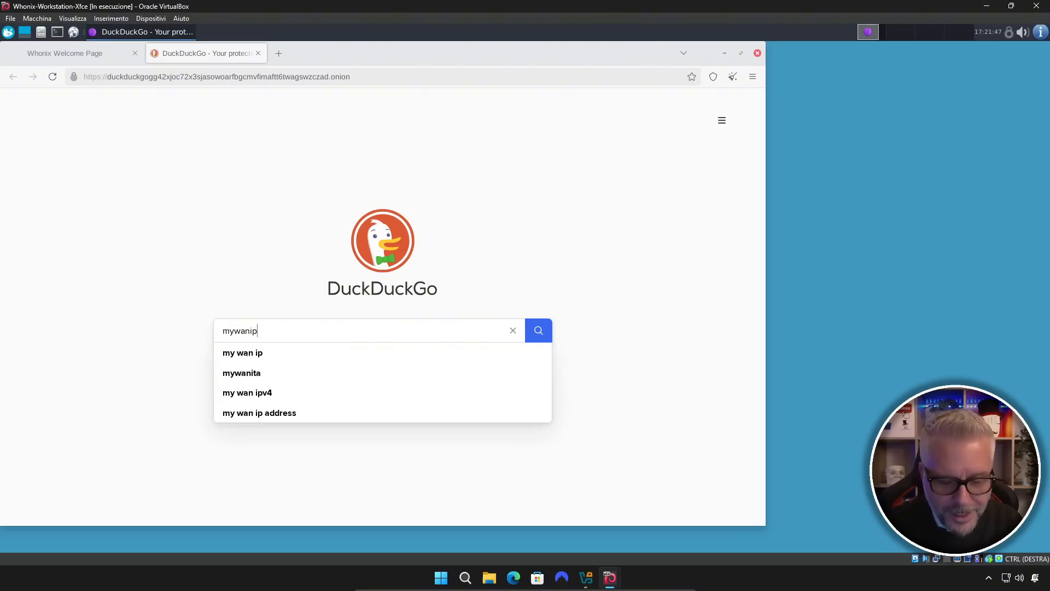
key(Return)
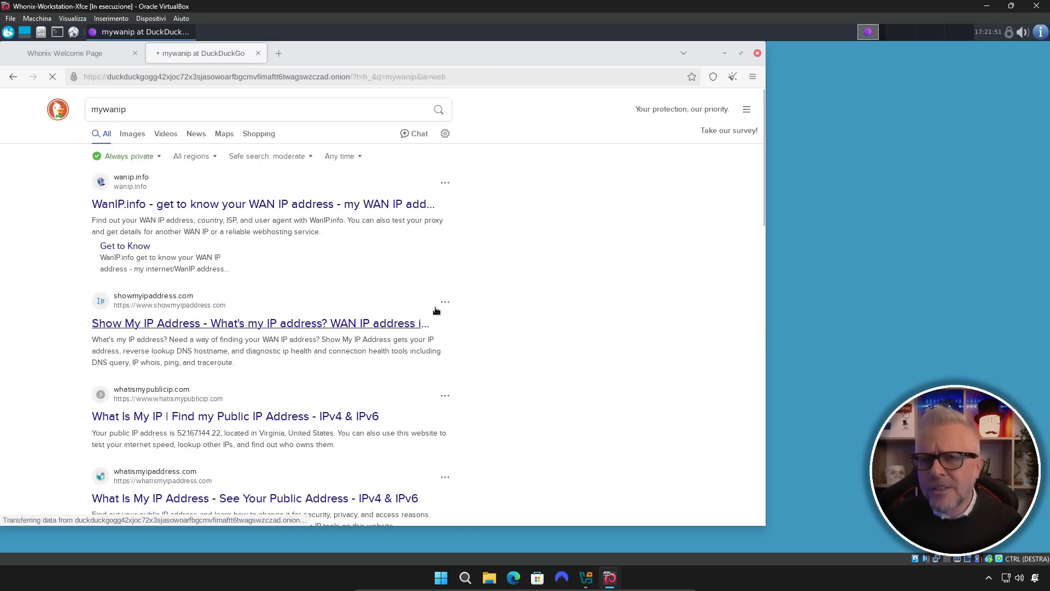
Check the public IP address on whatismypublicip.com from the search results, refusing the data consent, and close the browser
scroll(415, 296, down, 2)
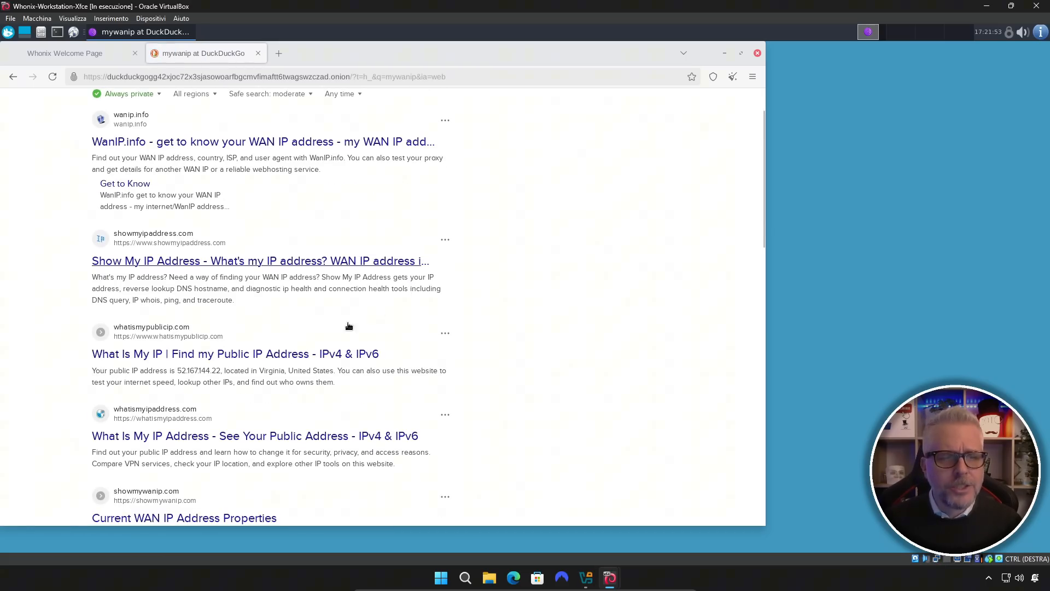
click(292, 355)
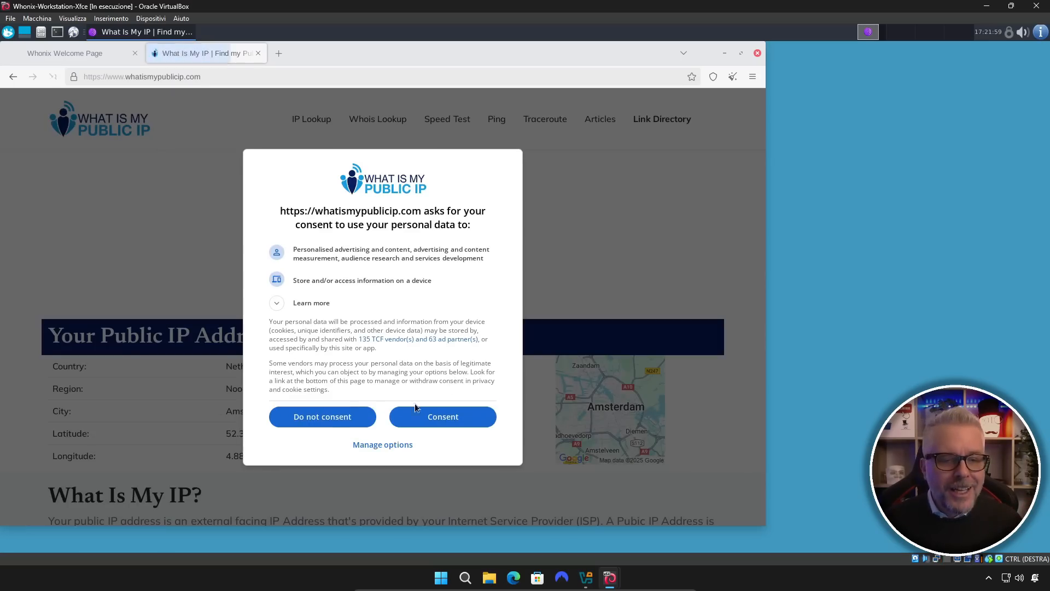
click(324, 415)
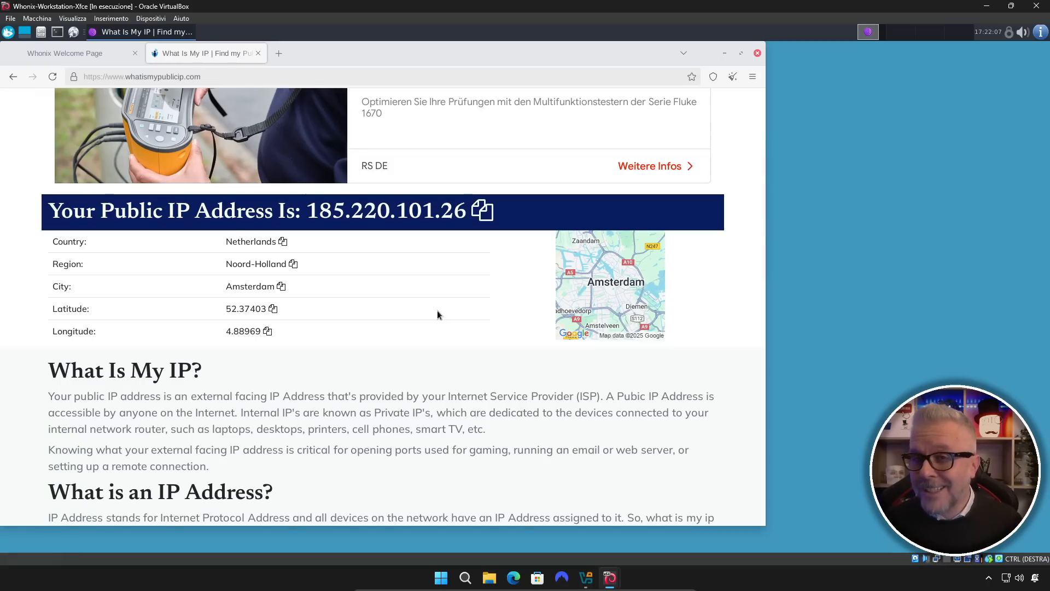
click(758, 53)
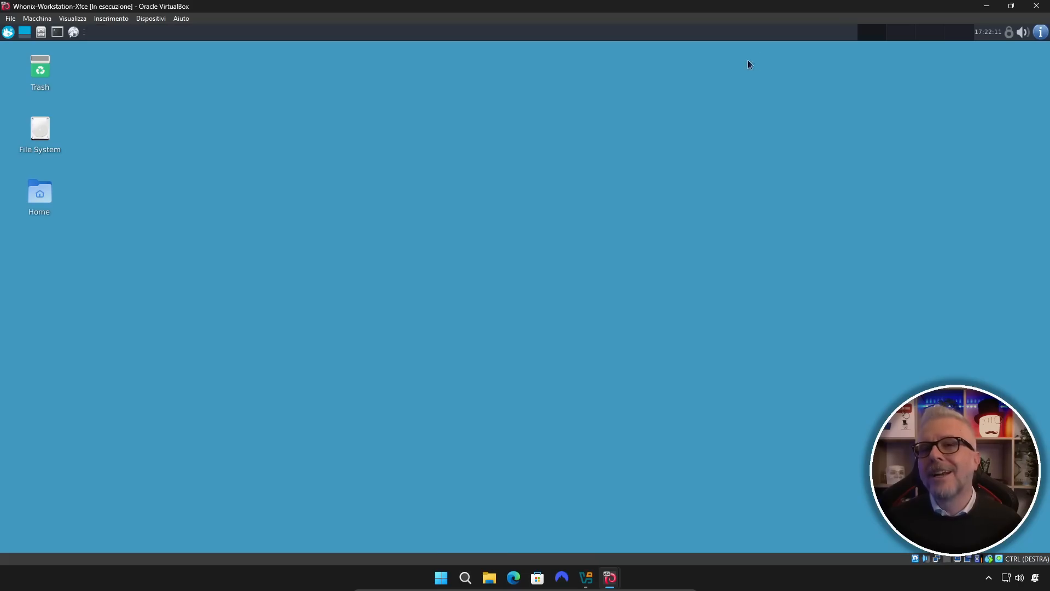
Look through the Workstation's Accessories, Graphics and Multimedia applications, and shut down the Workstation machine
click(8, 33)
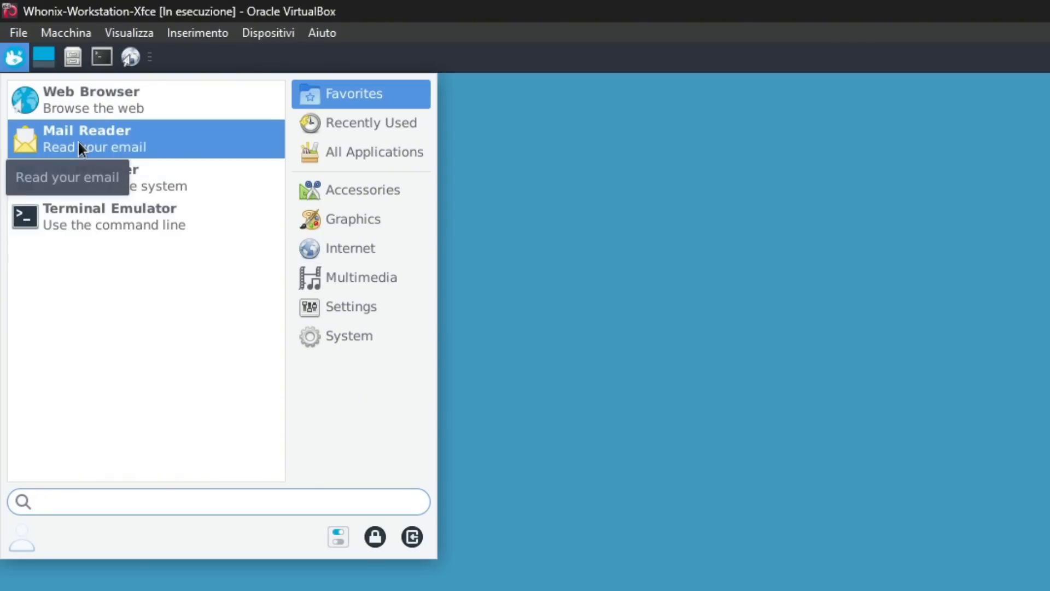
mouse_move(356, 190)
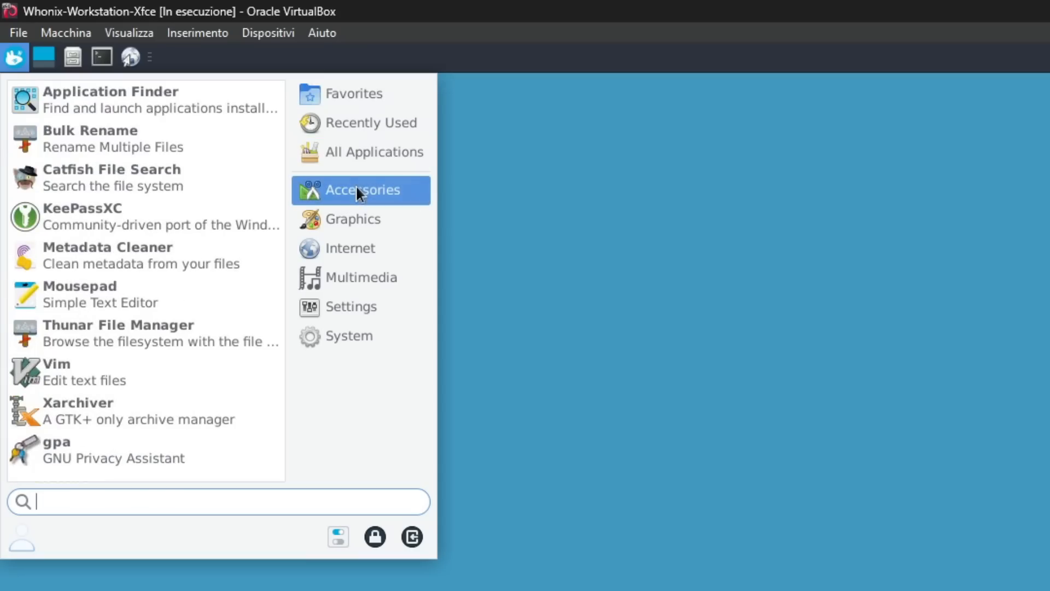
mouse_move(348, 222)
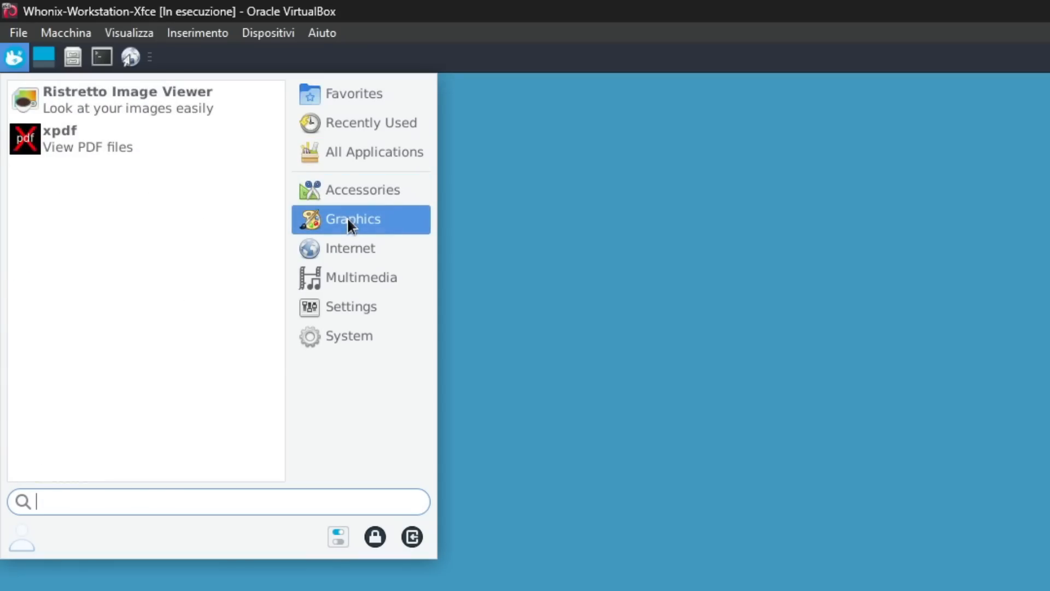
mouse_move(352, 276)
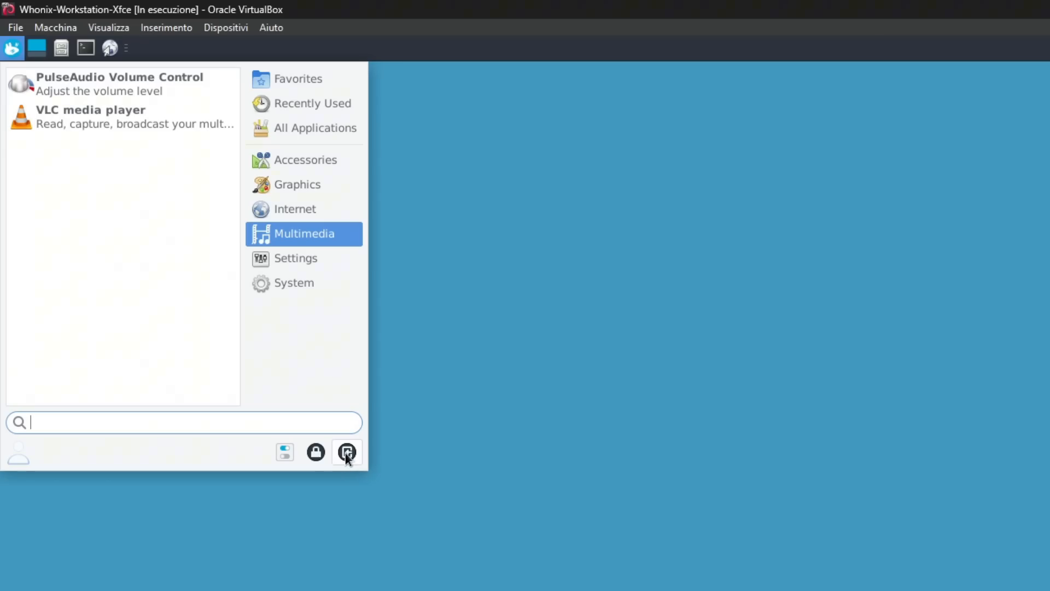
click(348, 452)
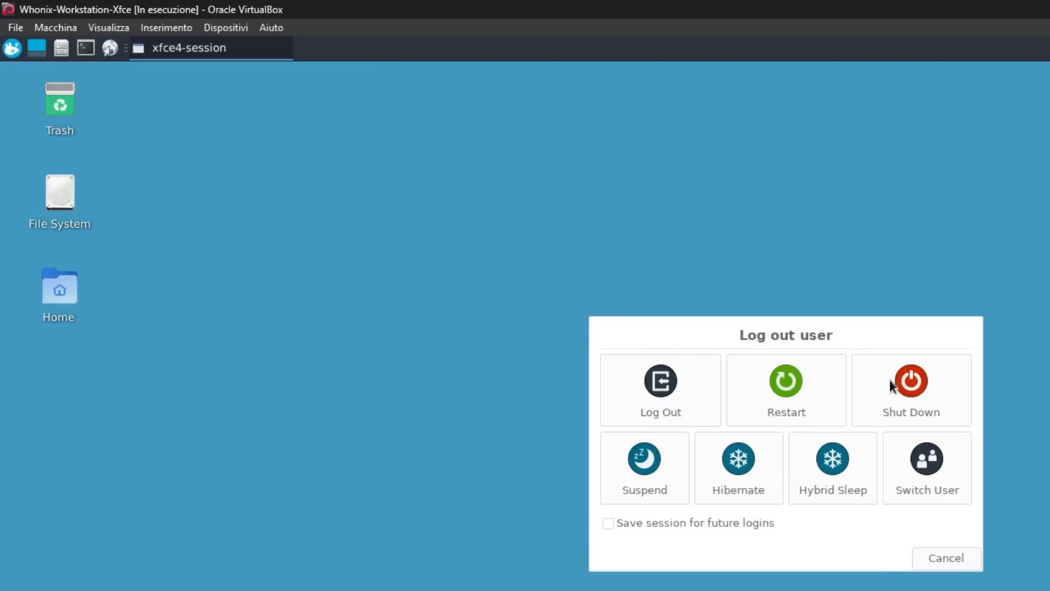
click(911, 383)
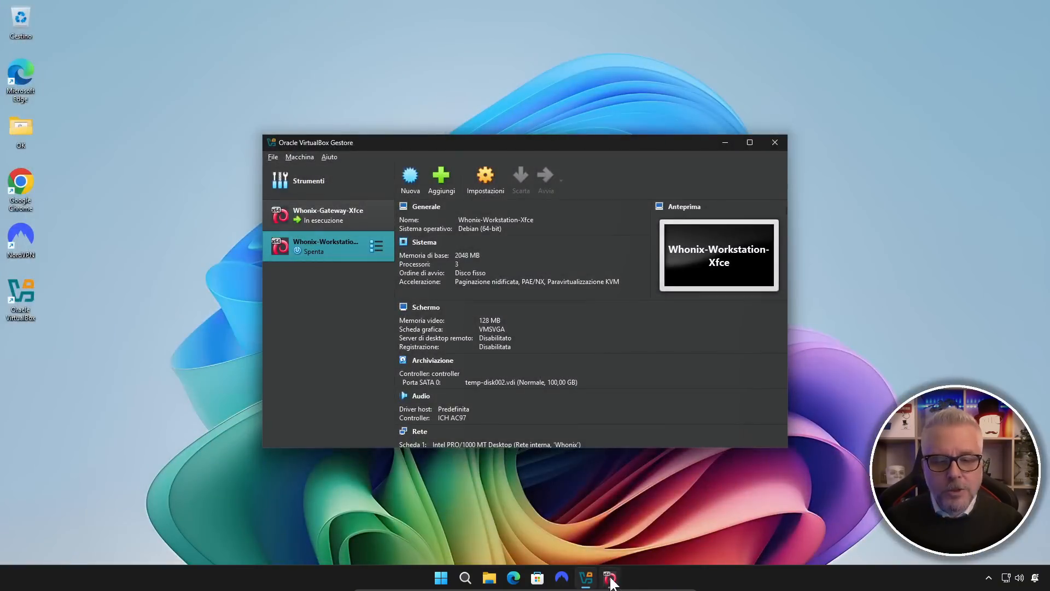
Switch to the running Whonix-Gateway-Xfce machine and shut it down from its own desktop
click(610, 582)
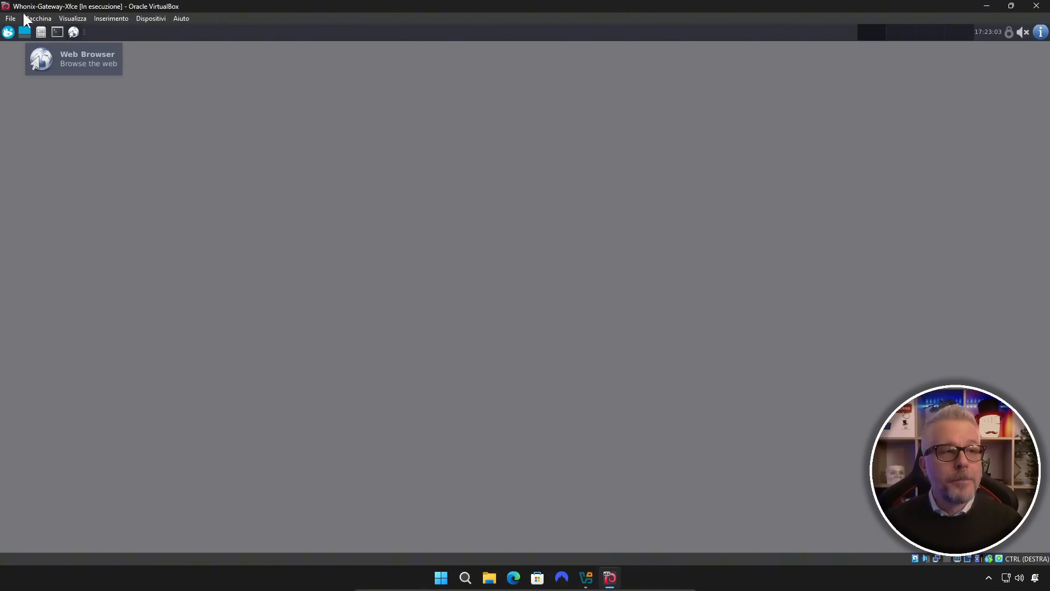
click(8, 31)
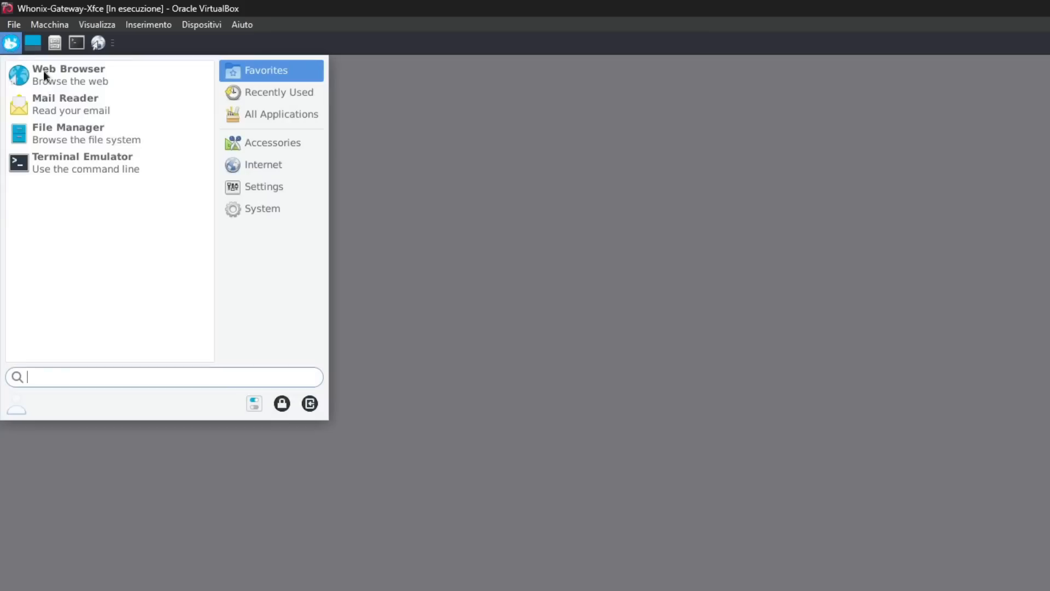
click(310, 405)
click(809, 347)
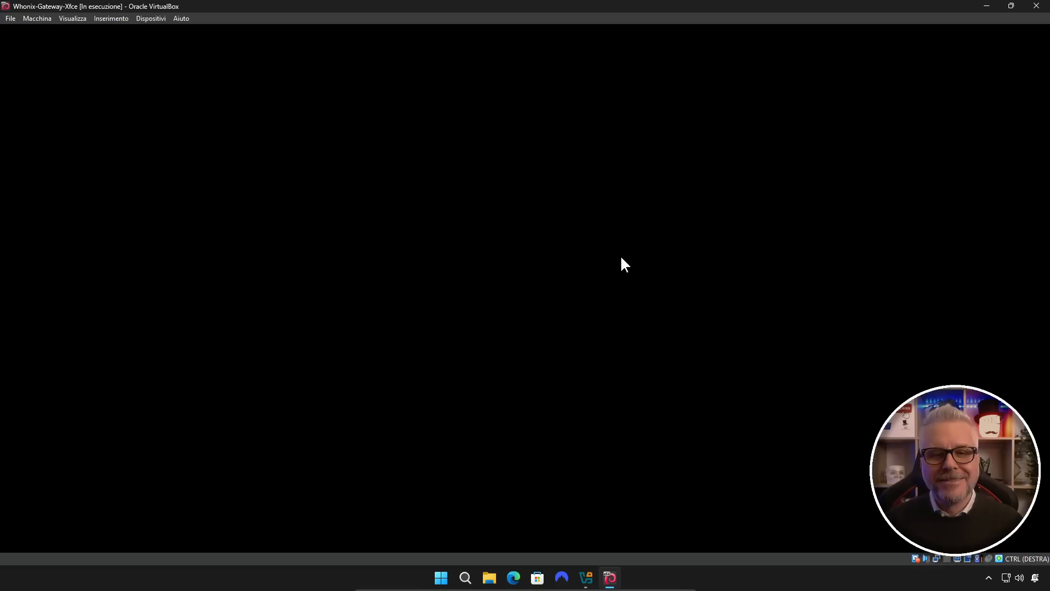